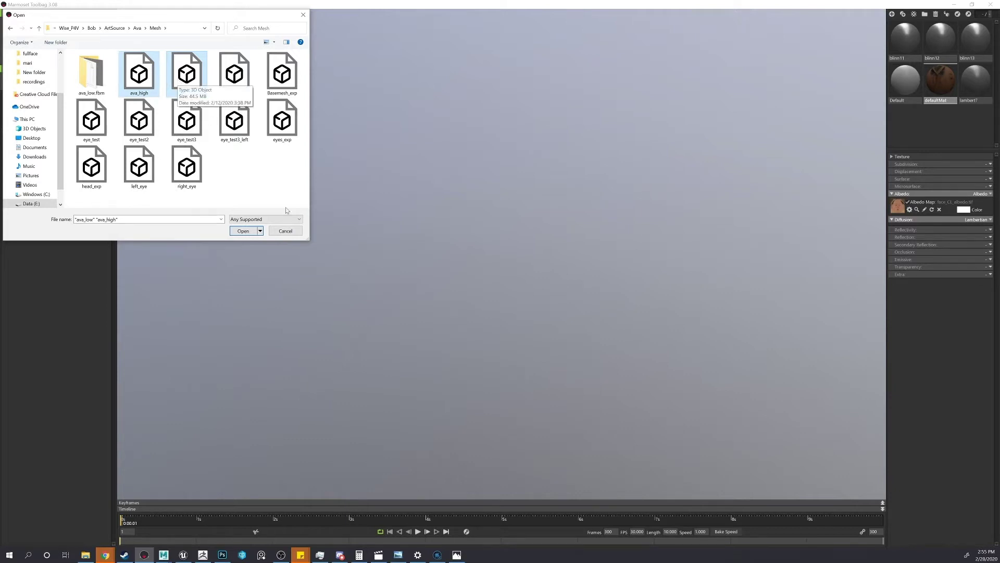
- Import the ava_low and ava_high head meshes from the Mesh folder
left_click(243, 234)
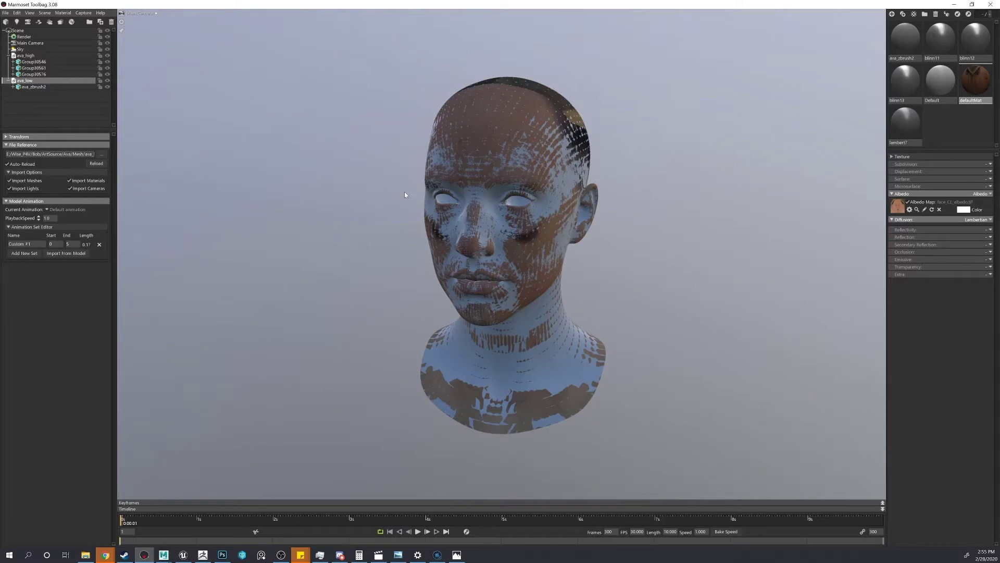
- Hide the ava_low head in the Scene tree, keeping ava_high visible
scroll(417, 195, "up", 5)
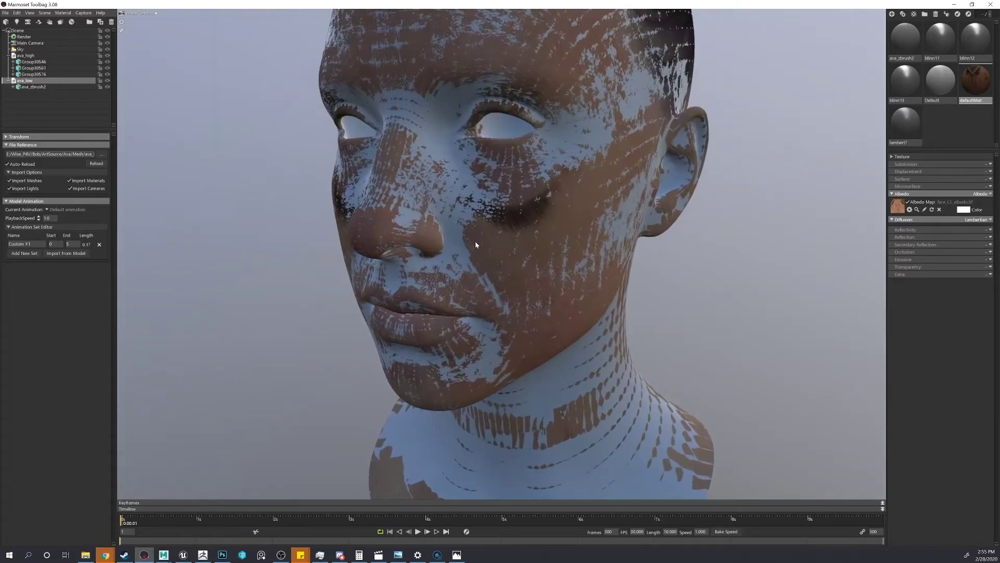
scroll(475, 237, "up", 5)
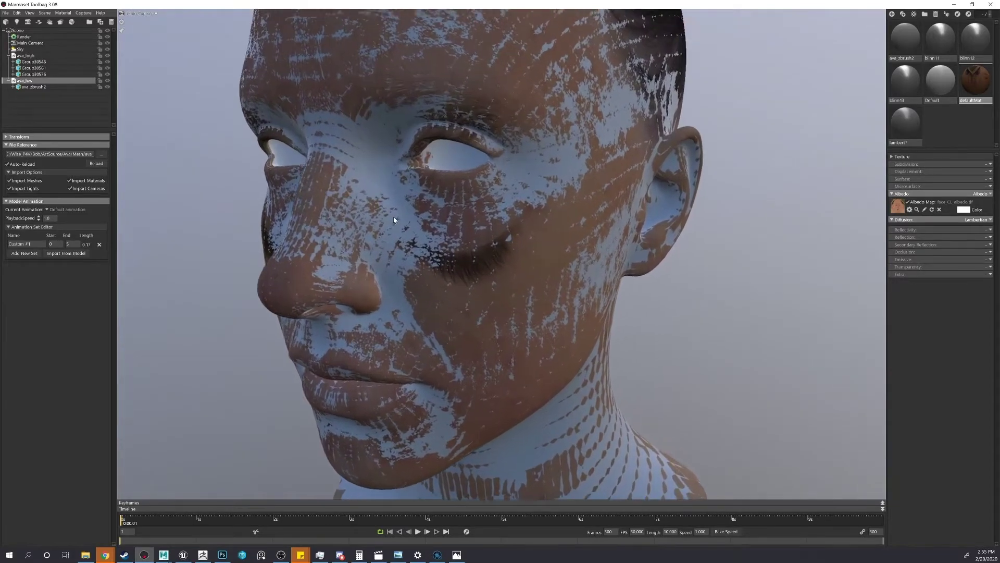
scroll(393, 219, "down", 5)
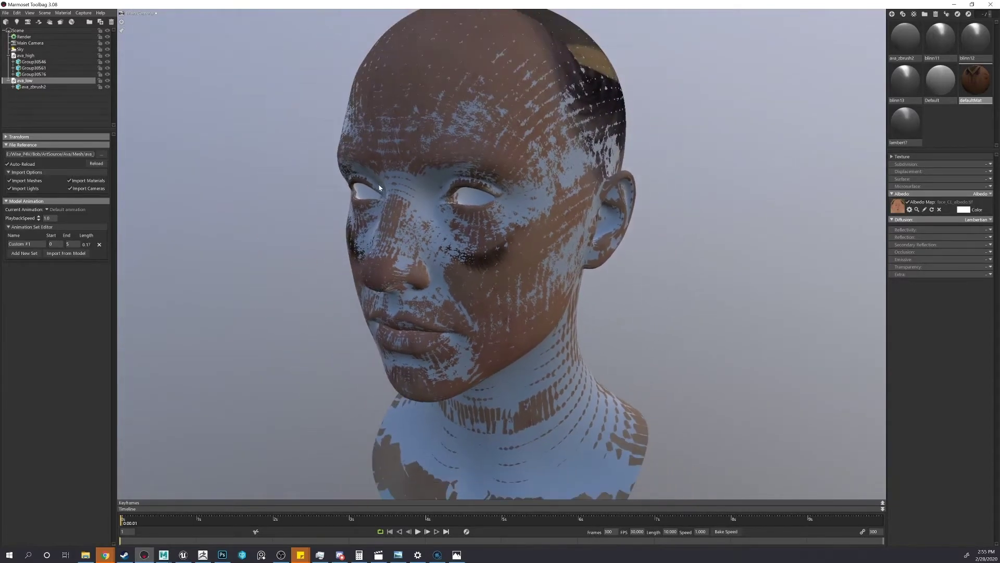
left_click(108, 55)
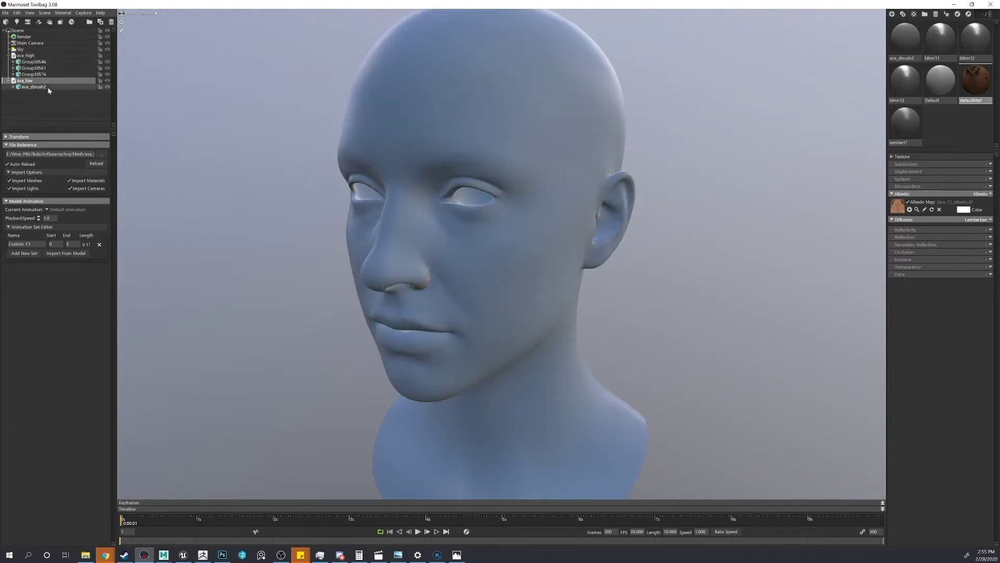
left_click(50, 55)
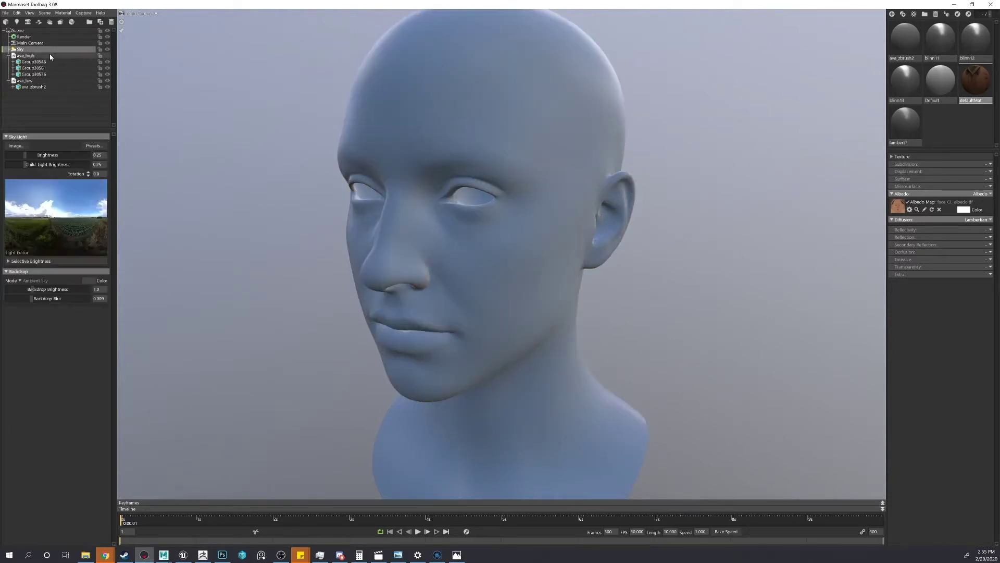
left_click(108, 55)
left_click(108, 81)
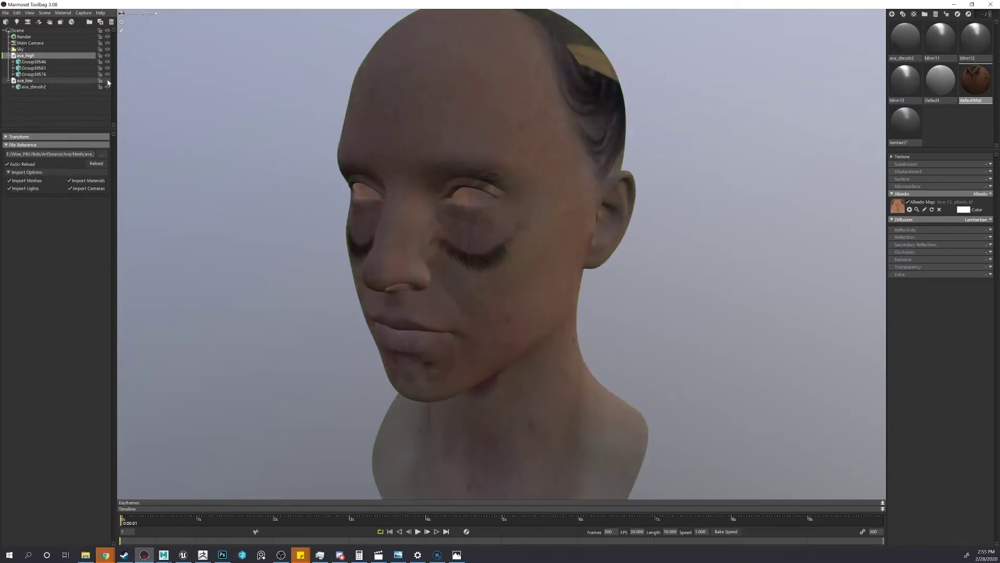
- Apply the Default material to the high-poly head and inspect the mouth detail
left_click_drag(940, 79, 501, 154)
scroll(474, 180, "up", 10)
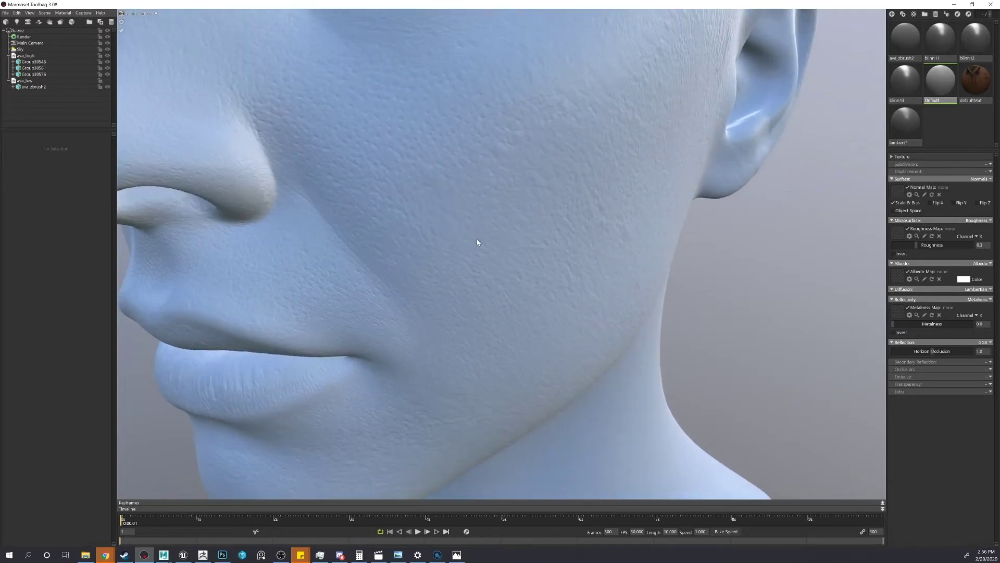
middle_click_drag(476, 233, 508, 211)
scroll(509, 211, "up", 5)
scroll(509, 190, "down", 5)
left_click_drag(509, 185, 521, 132)
scroll(453, 261, "up", 5)
scroll(460, 243, "down", 2)
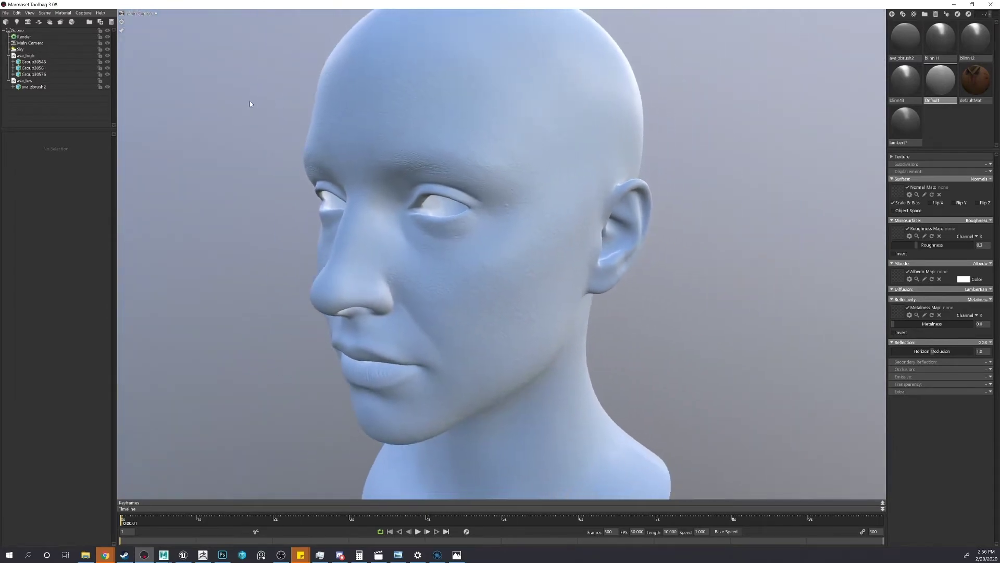
- Add Baker 1 with ava_high under High and ava_low under Low, then select it
left_click(60, 22)
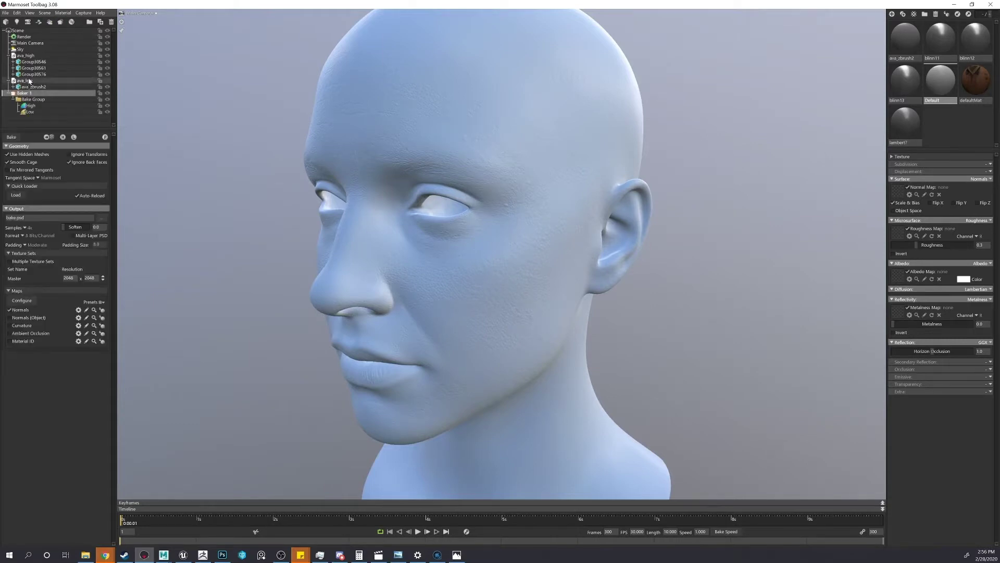
left_click_drag(30, 80, 29, 112)
left_click_drag(26, 56, 35, 94)
left_click(43, 62)
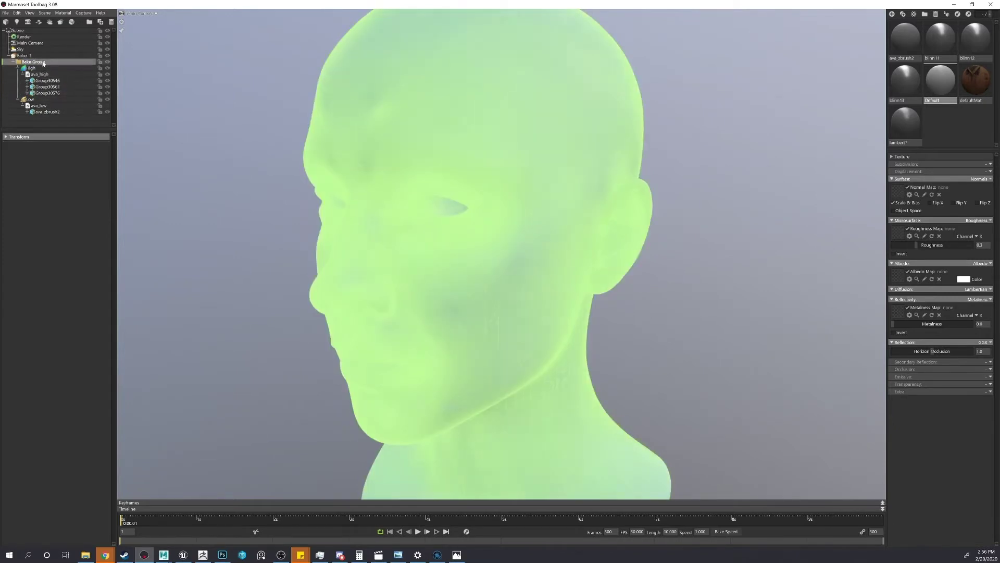
left_click(24, 55)
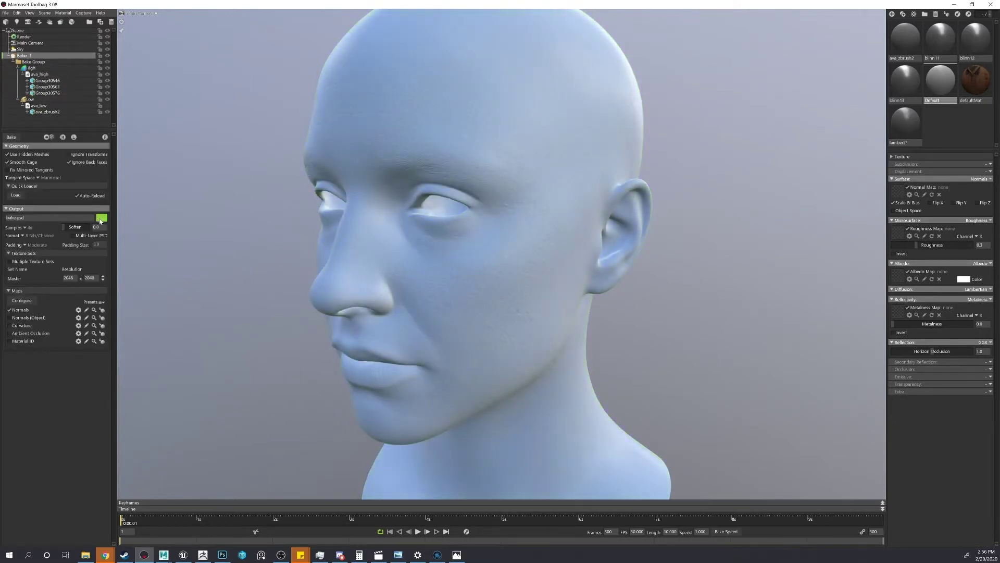
- Point the bake output to recordings/New folder on the Data (E:) drive
left_click(101, 219)
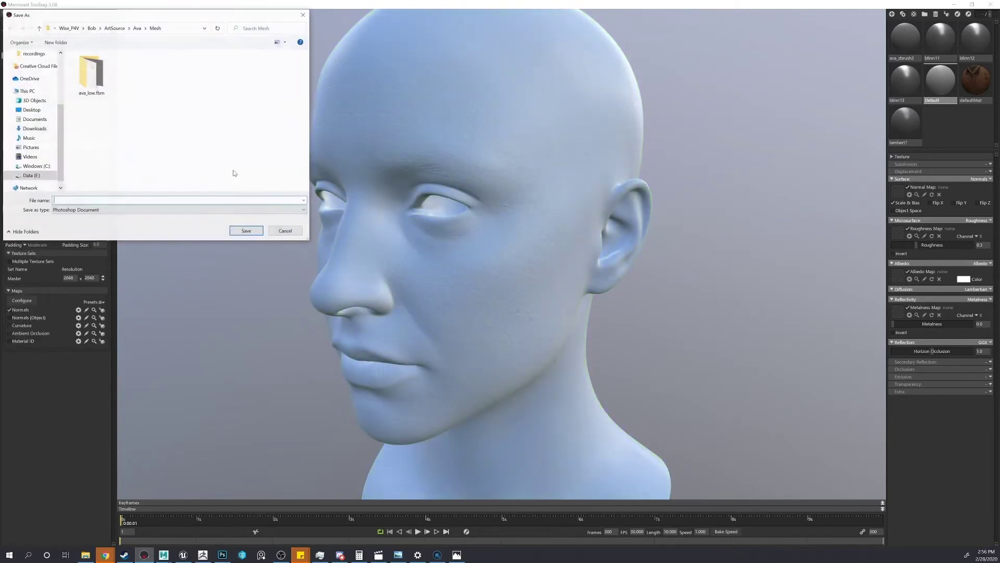
scroll(47, 167, "down", 1)
left_click(45, 167)
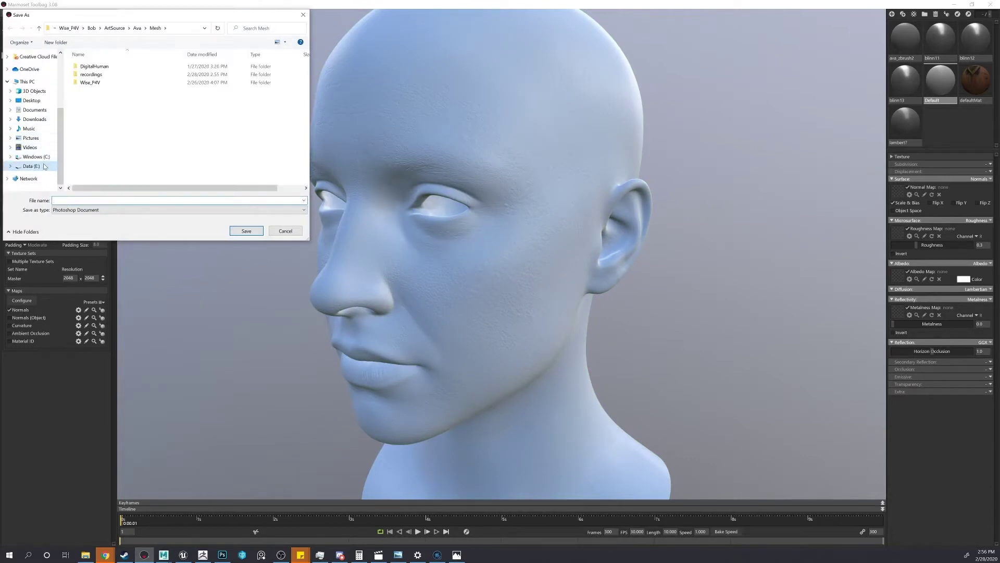
double_click(130, 86)
double_click(136, 78)
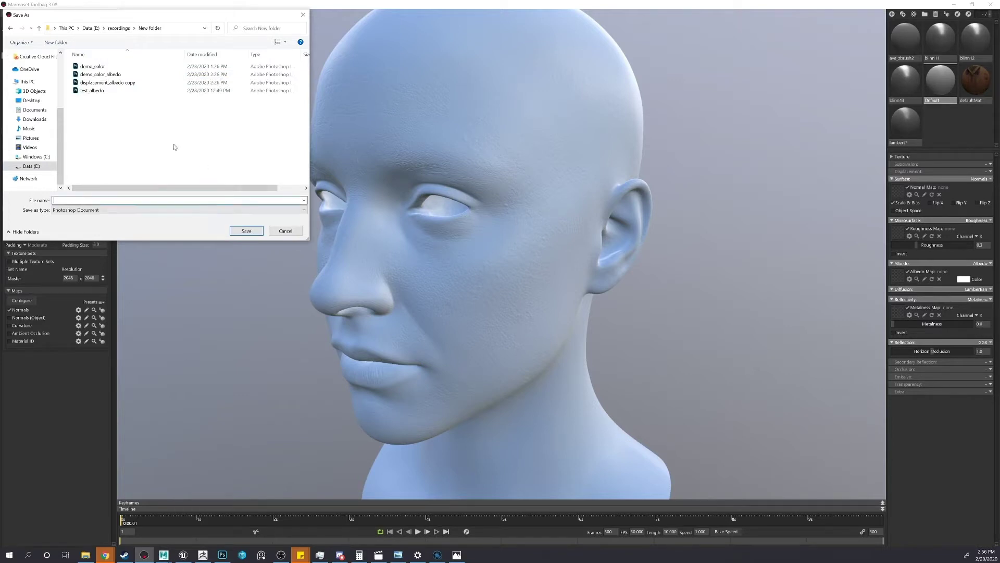
- Create a 'bakes' folder there and save the bake output as demo.psd
right_click(171, 143)
mouse_move(131, 225)
left_click(191, 225)
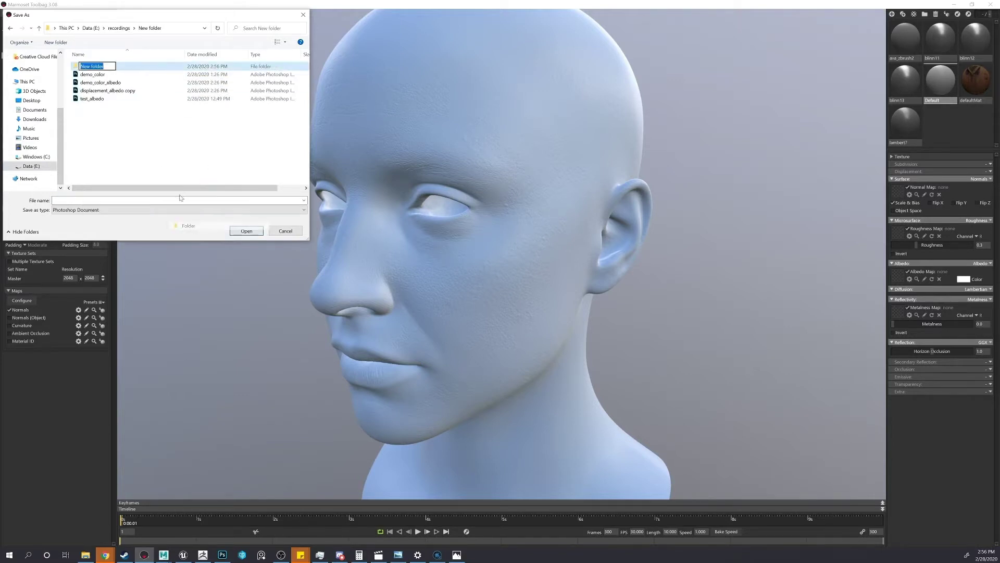
type("bakes")
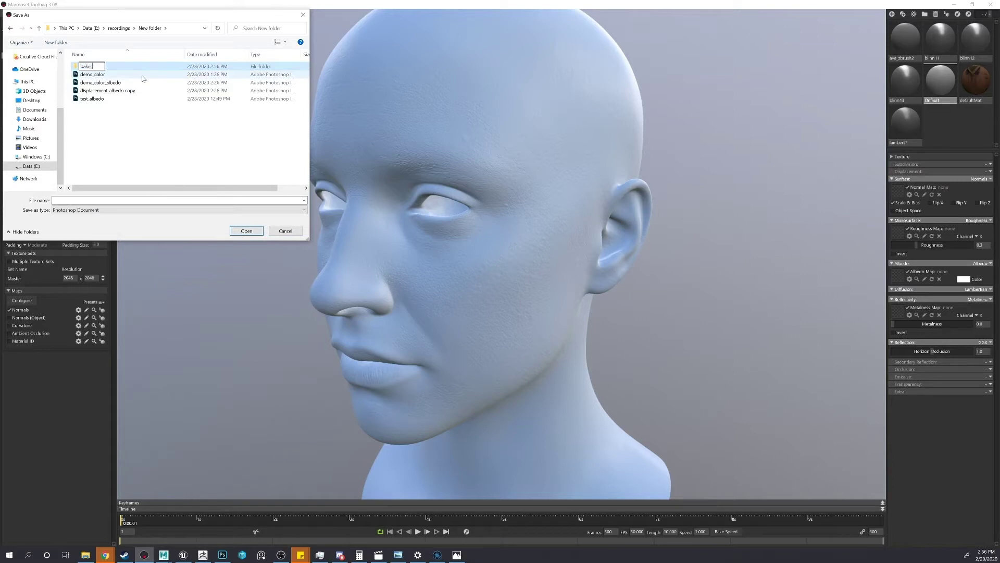
key("Return")
double_click(165, 67)
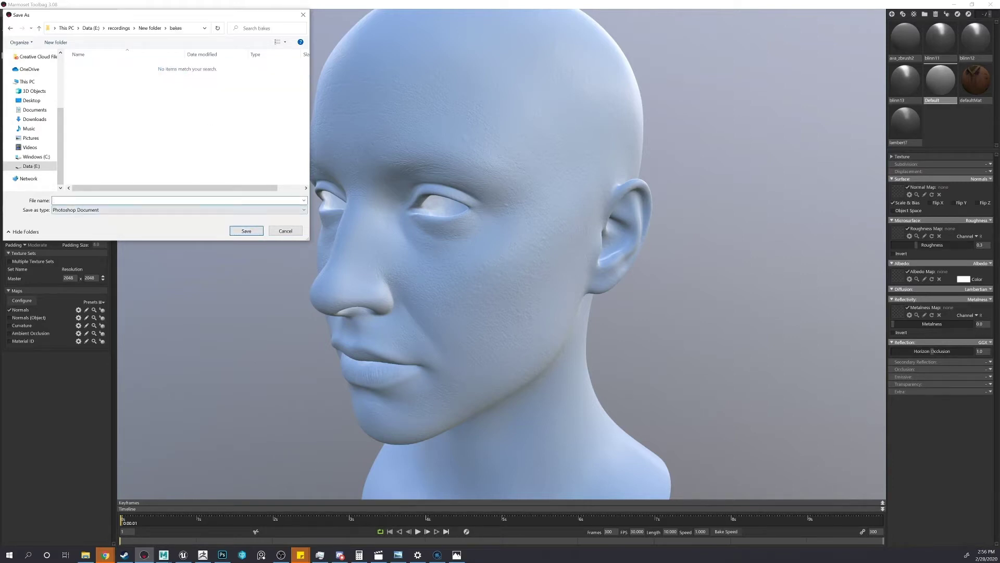
key("Return")
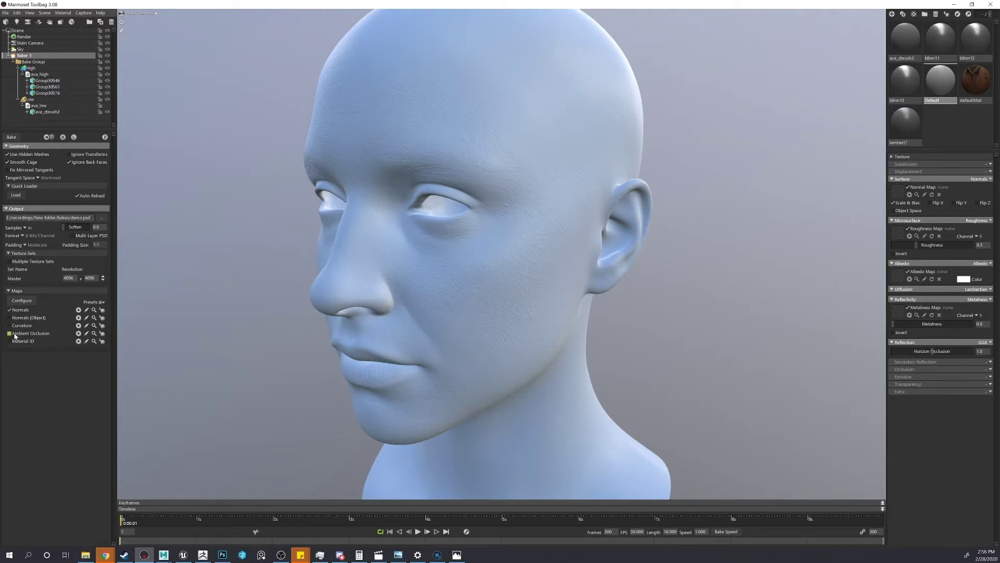
- Enable Ambient Occlusion in the baker's map list
left_click(14, 334)
left_click(106, 302)
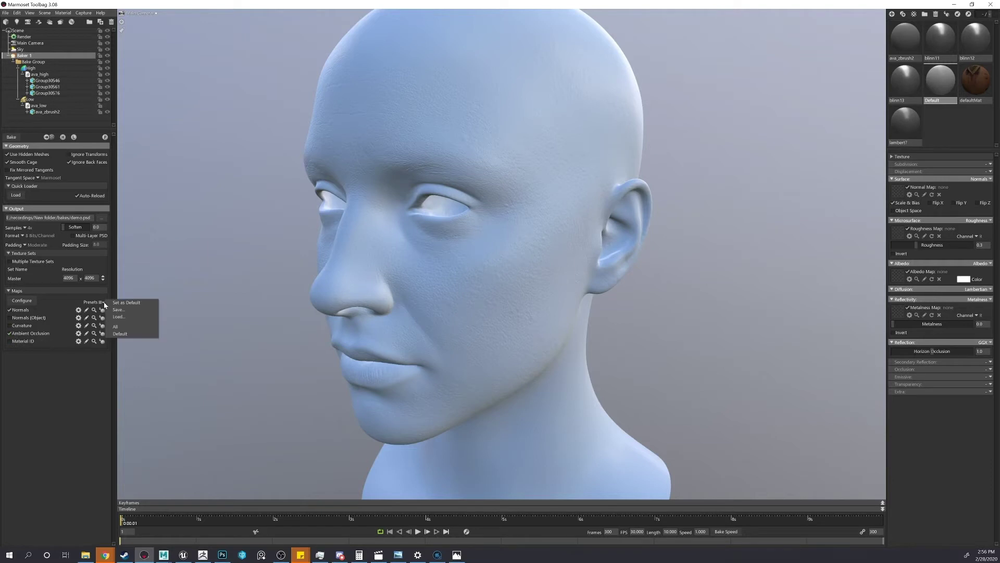
left_click(41, 300)
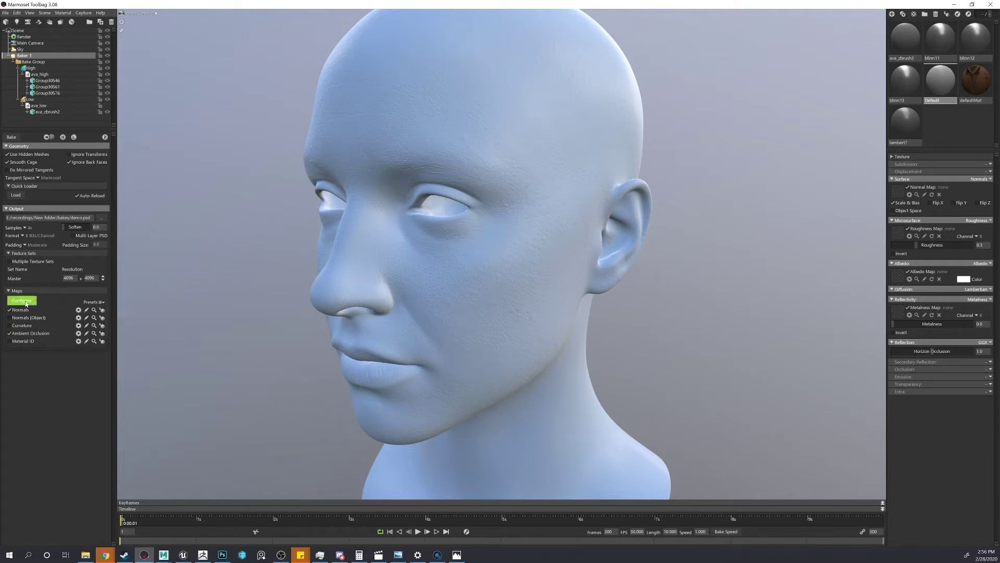
left_click(22, 301)
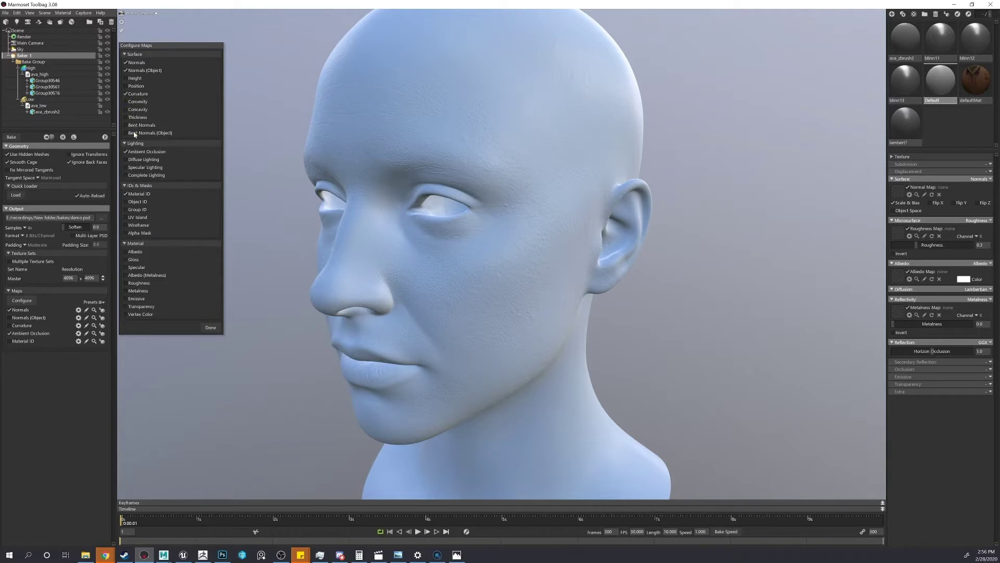
- Tick Position, Curvature, Convexity, Concavity, Height and Thickness maps, and untick Material ID
left_click(141, 96)
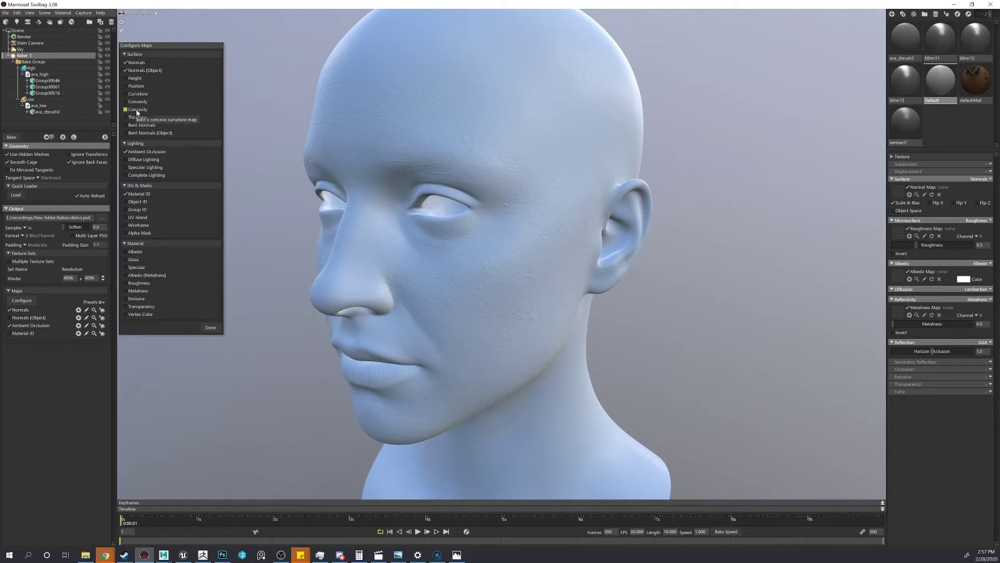
left_click(134, 87)
left_click(133, 94)
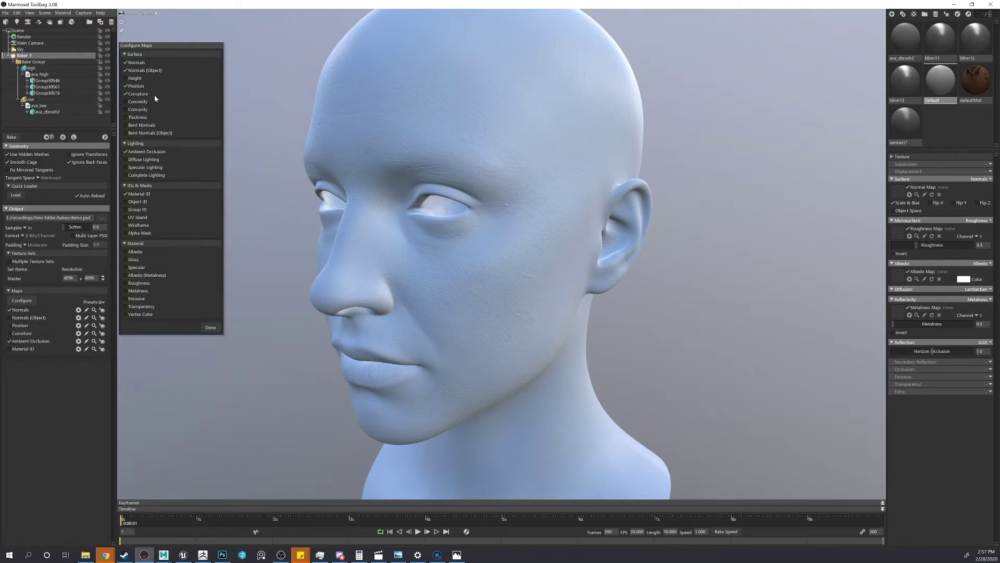
left_click(142, 103)
left_click(142, 110)
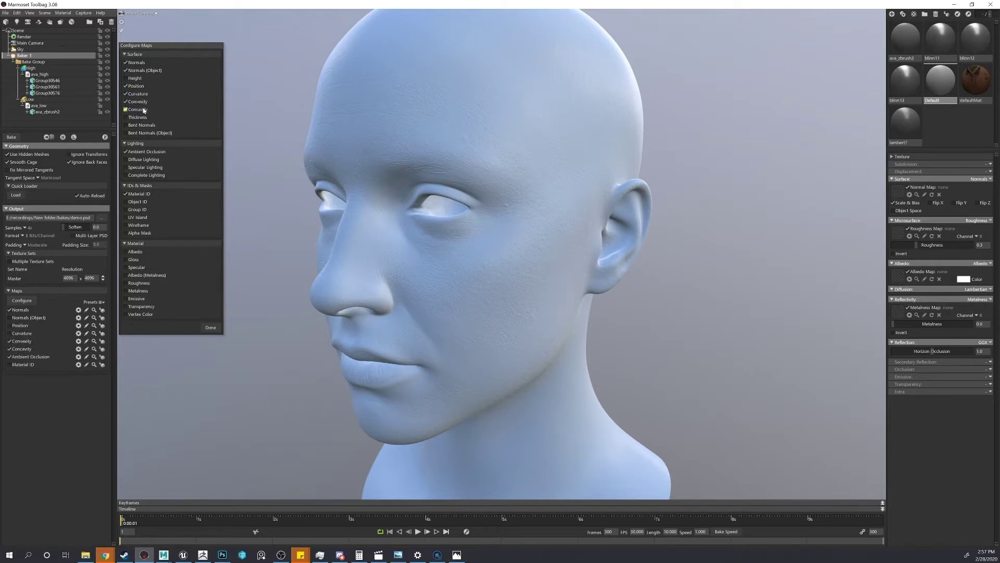
left_click(140, 79)
left_click(146, 120)
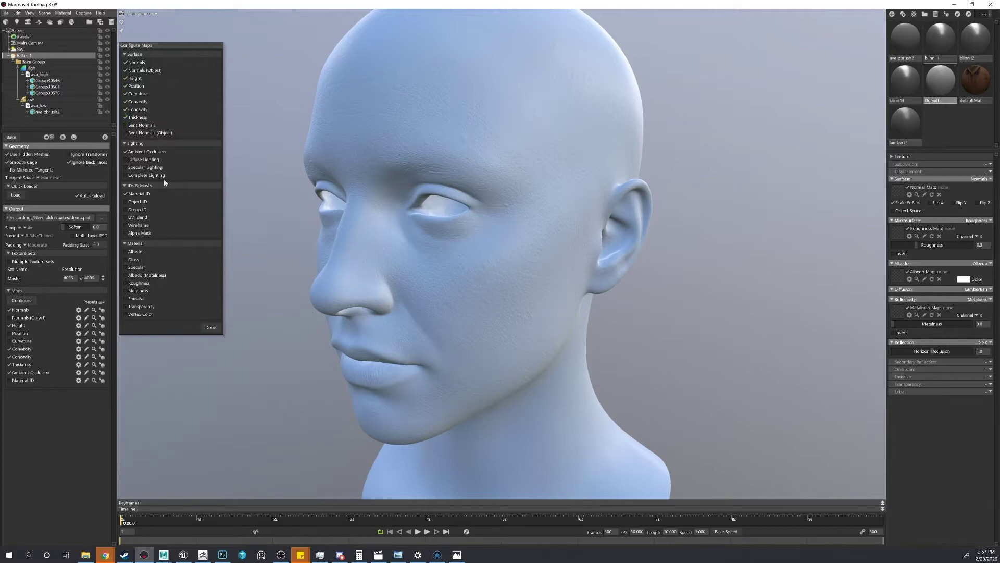
left_click(149, 195)
left_click(210, 327)
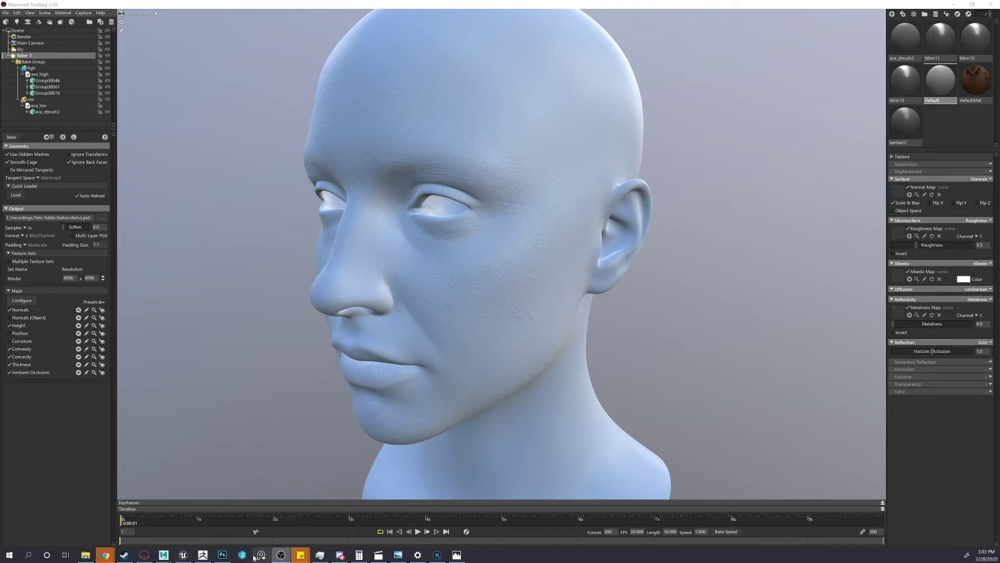
- Open all six demo_* bake files from recordings/New folder/bakes in Photoshop
left_click(222, 555)
left_click(17, 4)
left_click(26, 19)
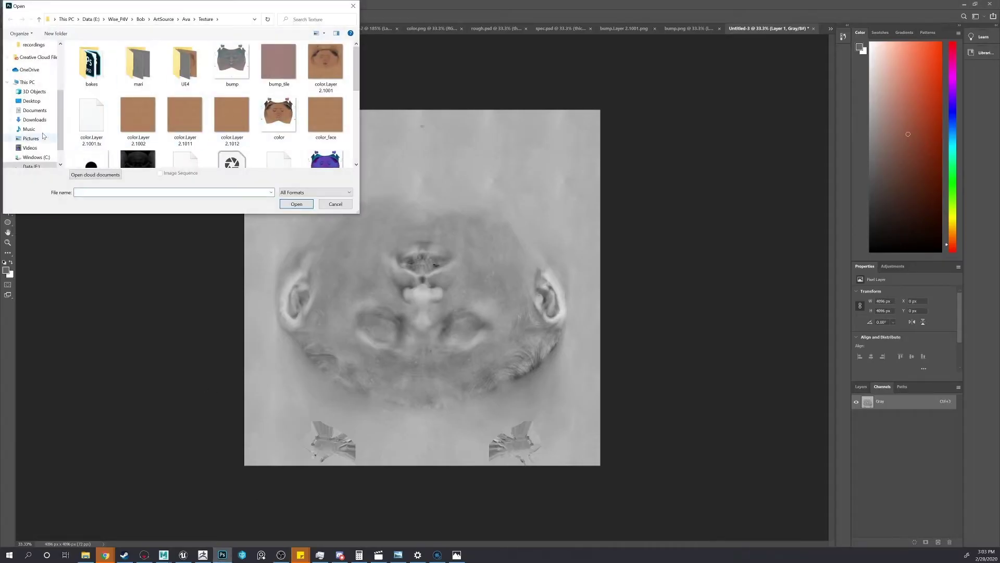
scroll(30, 101, "up", 2)
left_click(34, 119)
double_click(138, 66)
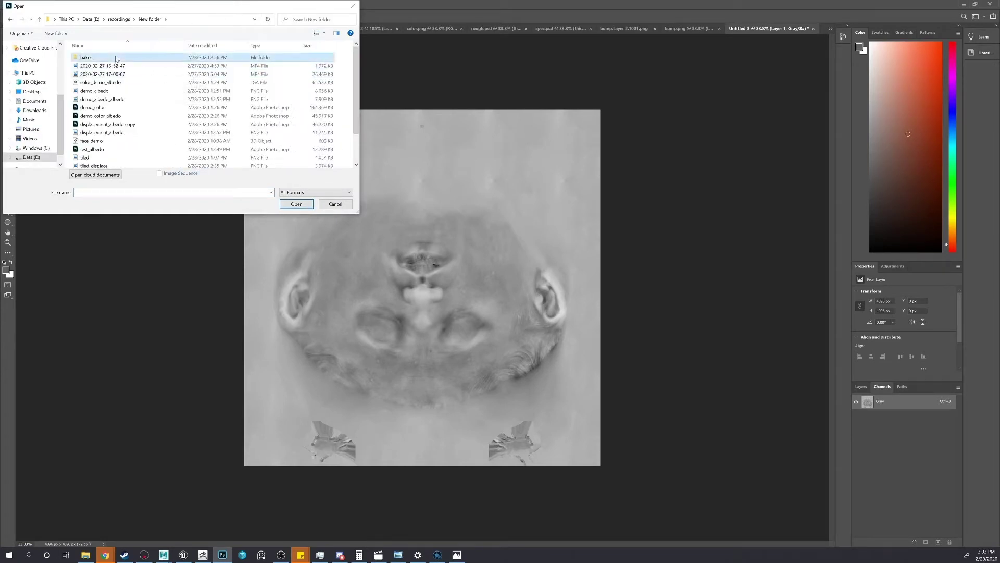
double_click(112, 58)
left_click_drag(145, 134, 138, 57)
left_click(297, 204)
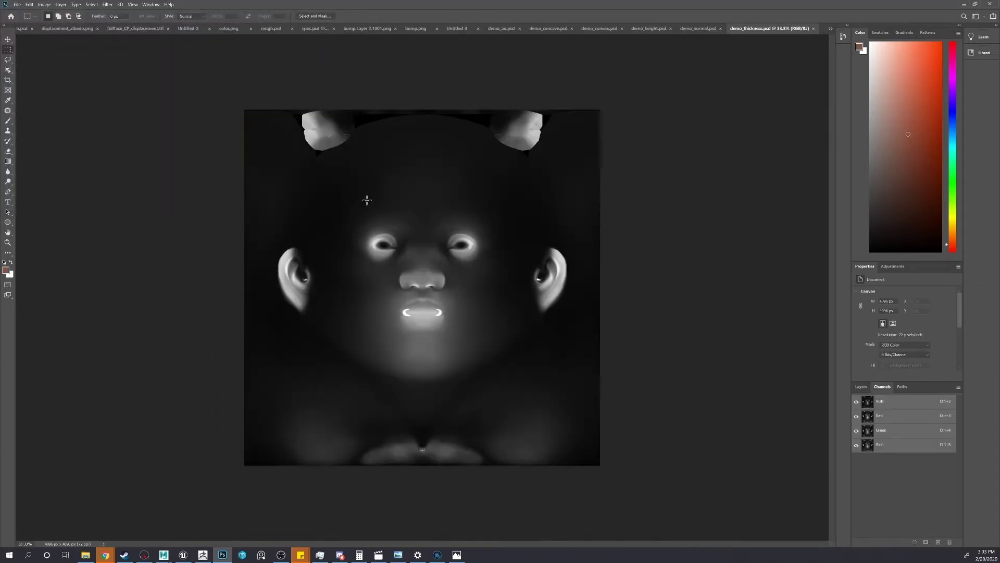
- Zoom in on the demo_normal.psd face, then close that document
left_click(694, 29)
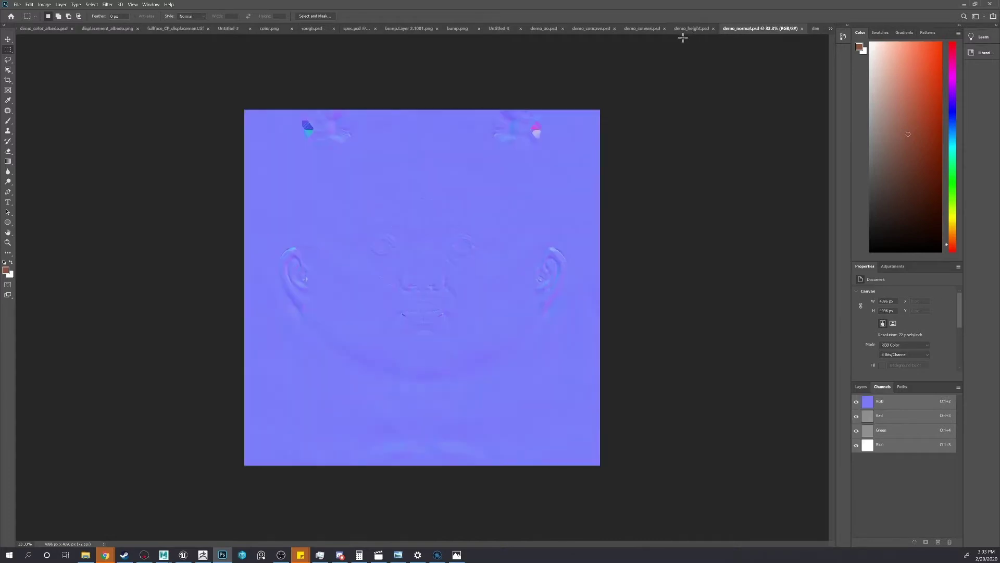
key("z")
left_click_drag(423, 273, 440, 272)
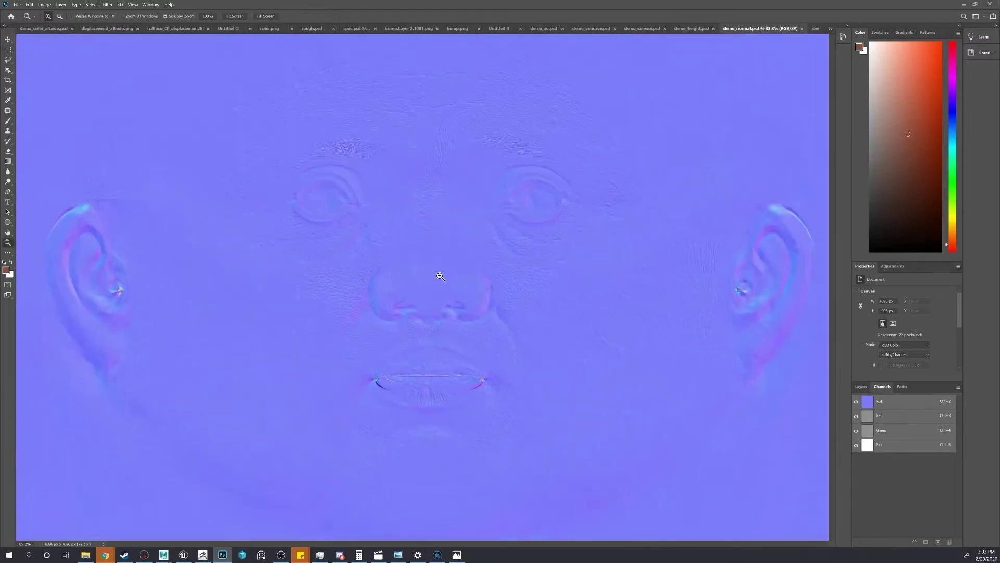
left_click(801, 29)
- Compare the height, convex and concave maps up close around the brow and eyes
left_click(698, 30)
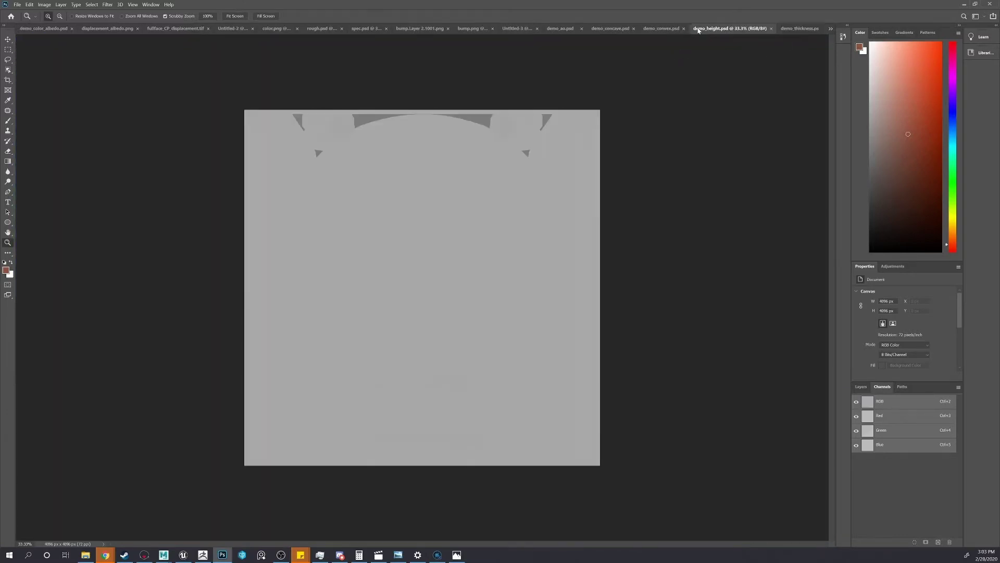
left_click(661, 29)
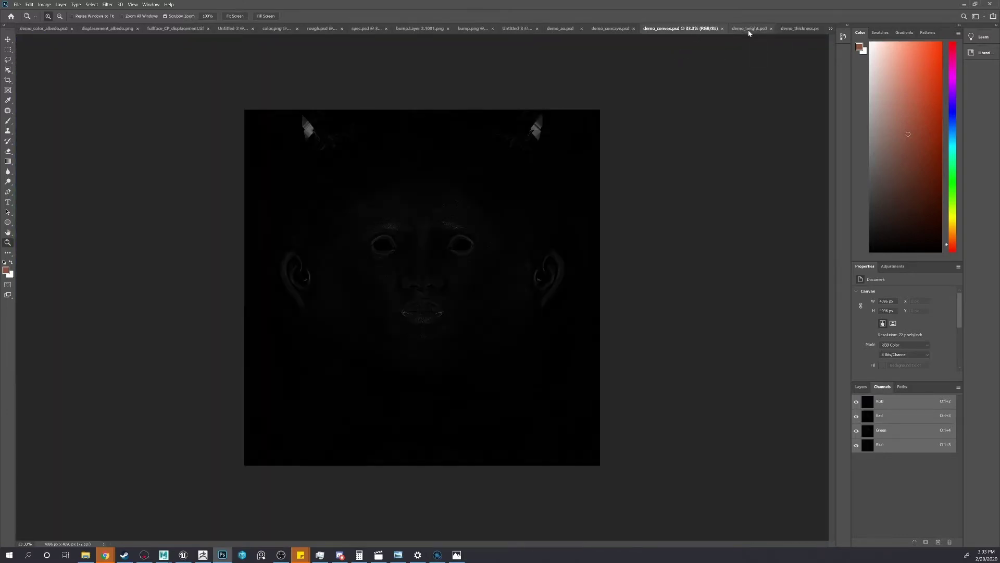
left_click_drag(428, 226, 386, 244)
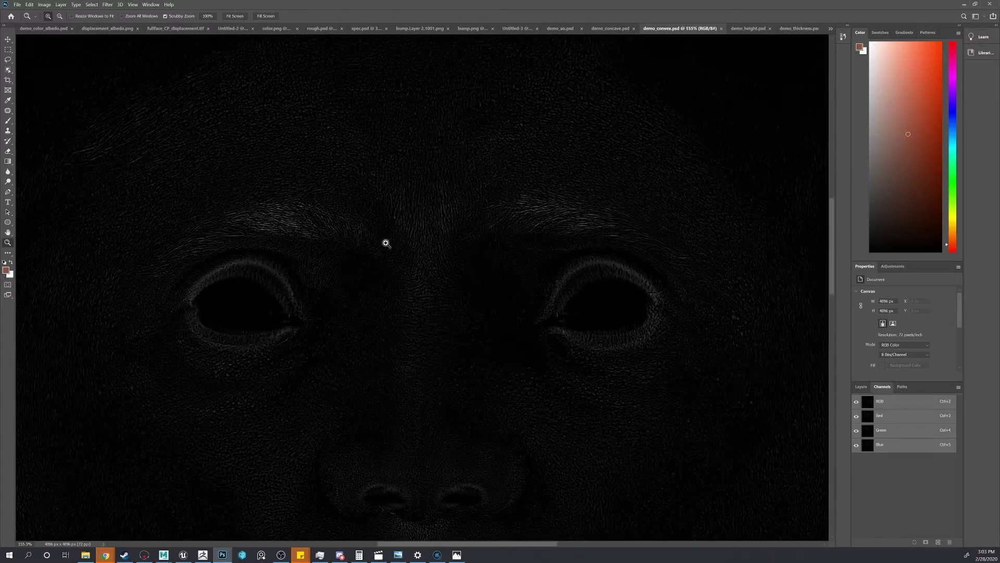
left_click(617, 29)
left_click_drag(446, 212, 473, 207)
- Add an Invert adjustment to demo_convex.psd and compare it against the concave map
left_click(699, 28)
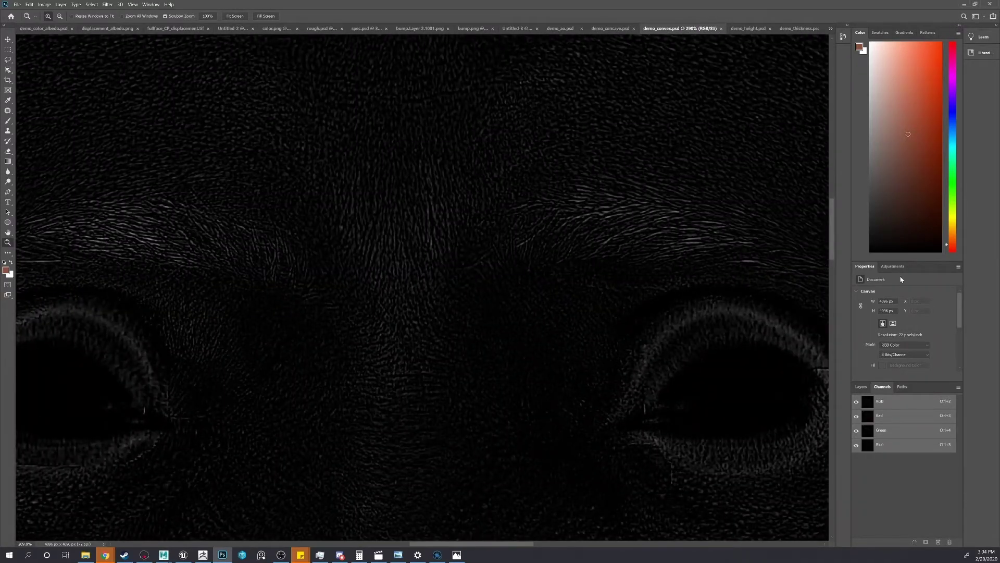
left_click(893, 266)
left_click(869, 296)
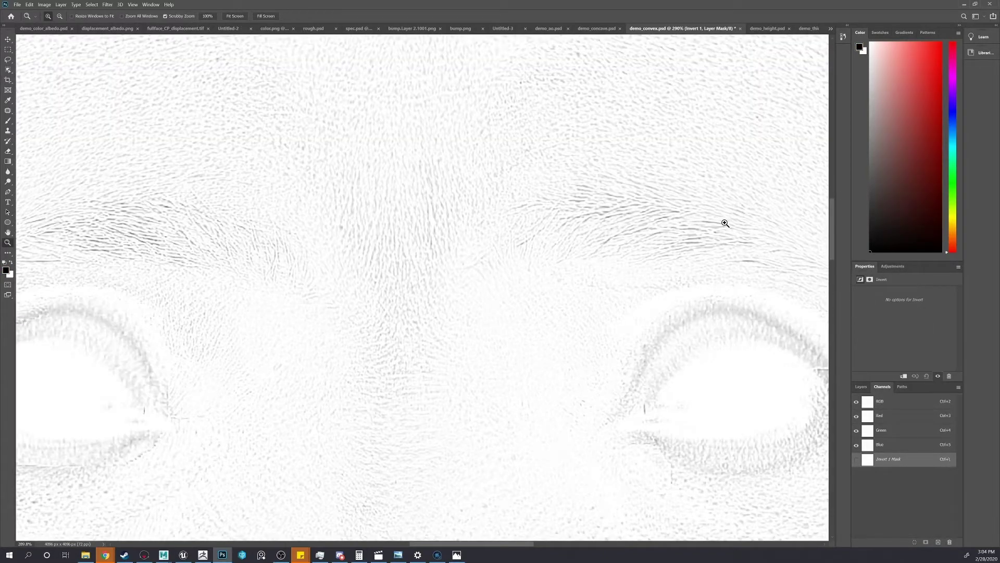
left_click(596, 28)
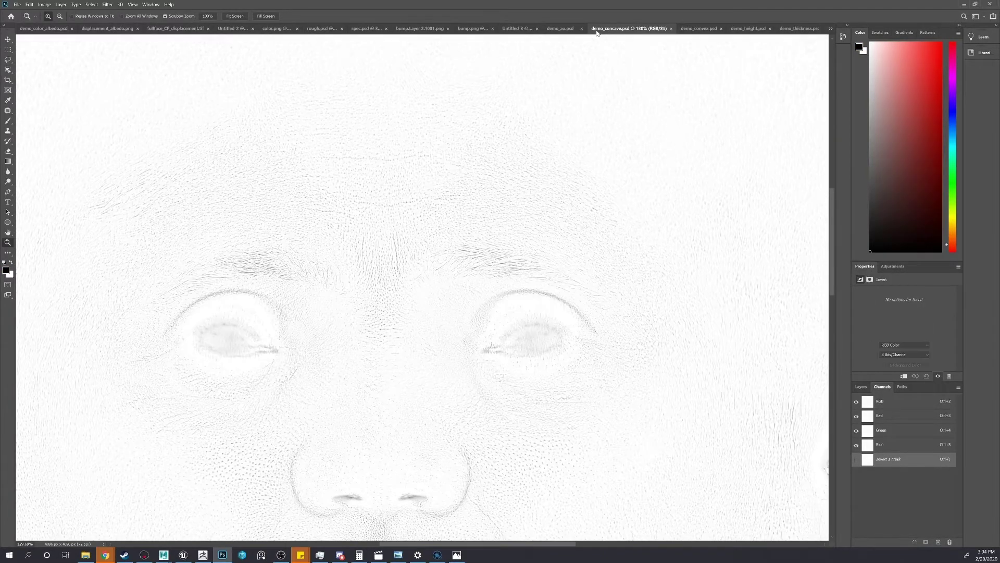
left_click(698, 28)
left_click(597, 29)
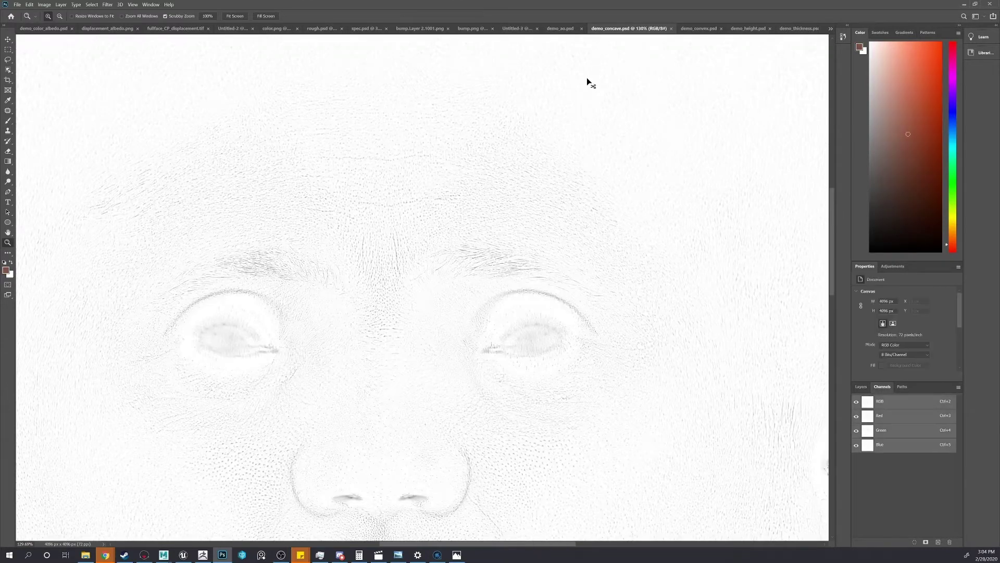
left_click(699, 28)
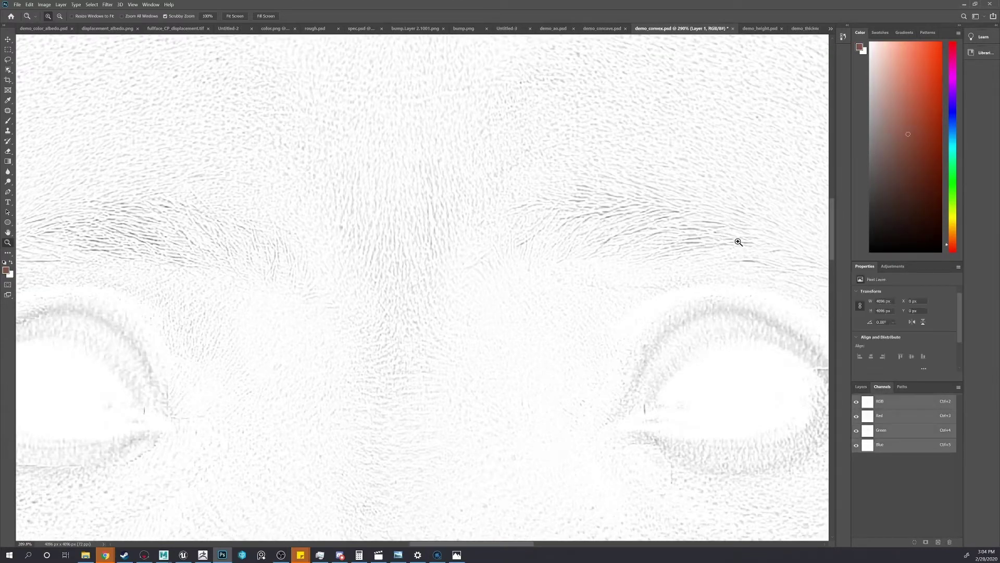
- Toggle Layer 1 on demo_convex.psd to compare, leaving it hidden
left_click(894, 267)
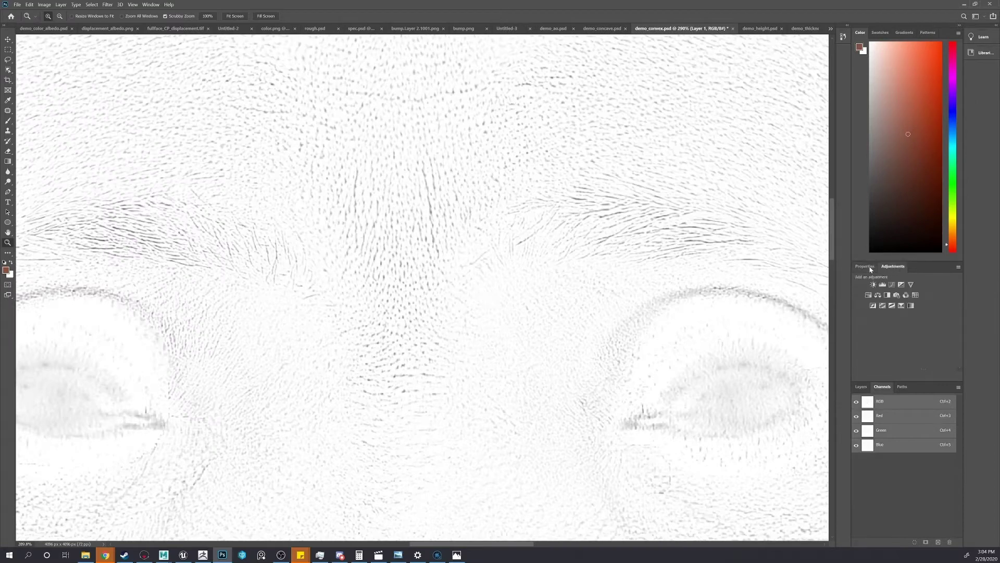
left_click(867, 266)
left_click(860, 387)
left_click(859, 436)
left_click(858, 436)
left_click(858, 436)
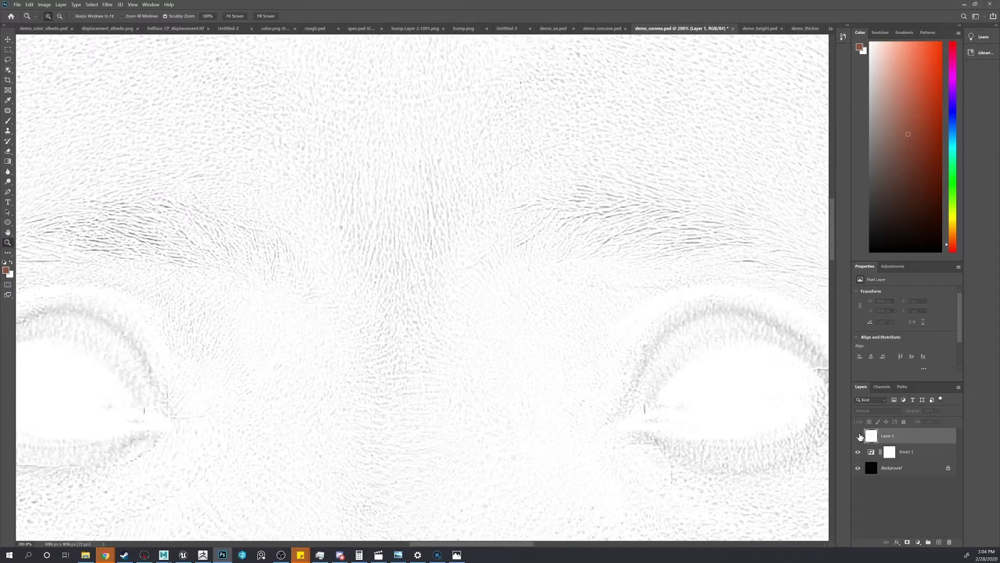
left_click(859, 436)
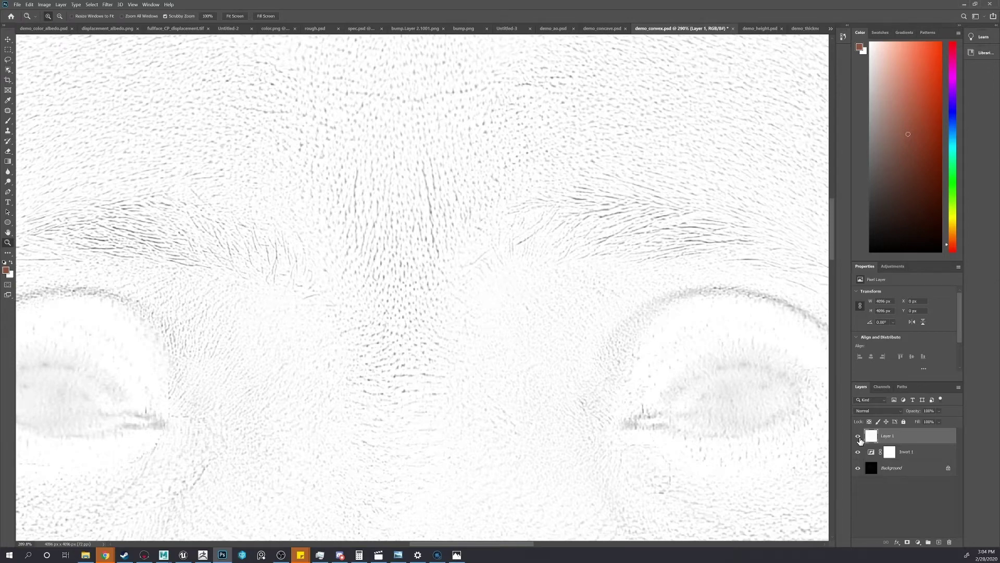
left_click(858, 437)
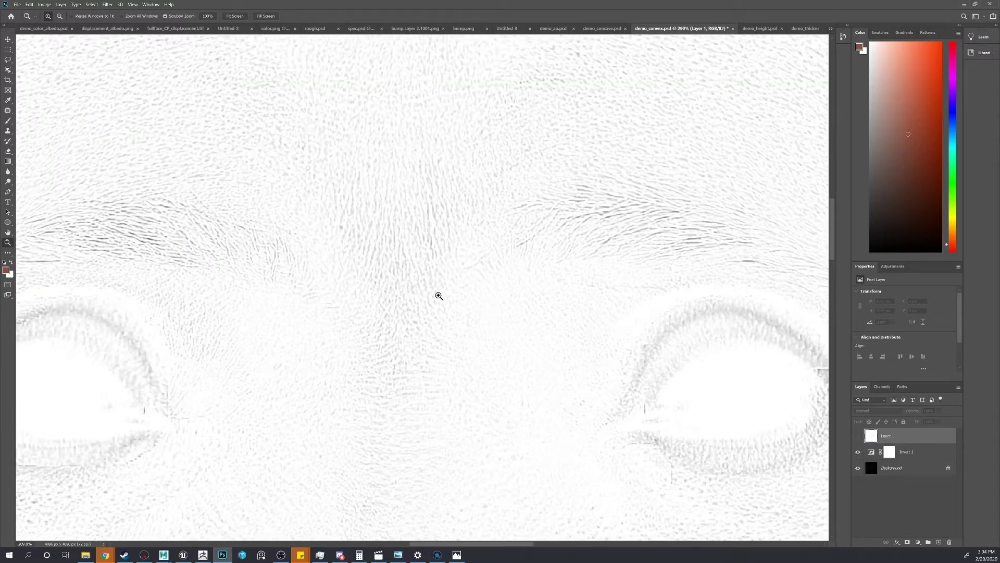
scroll(464, 316, "down", 2)
left_click_drag(537, 318, 624, 326)
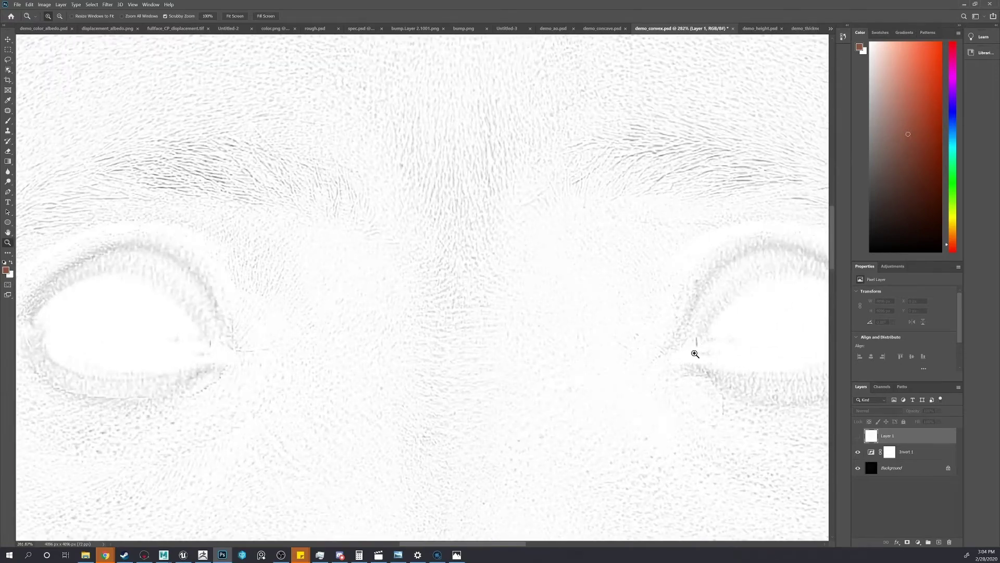
left_click_drag(694, 353, 683, 357)
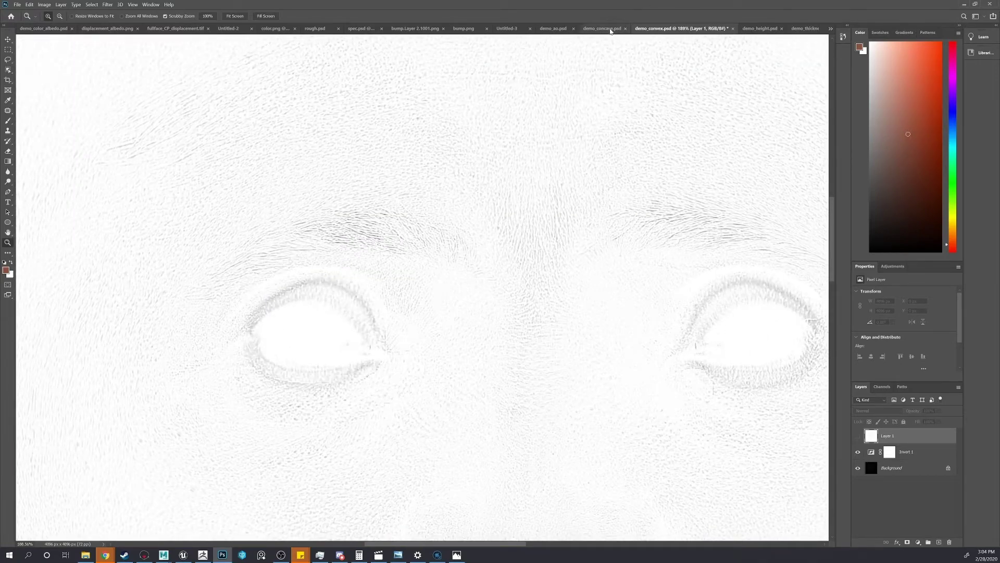
- Review the ambient occlusion map's nose area and cycle through the open documents
left_click(553, 28)
mouse_move(432, 263)
left_mouse_down()
mouse_move(457, 268)
mouse_move(430, 261)
left_mouse_up()
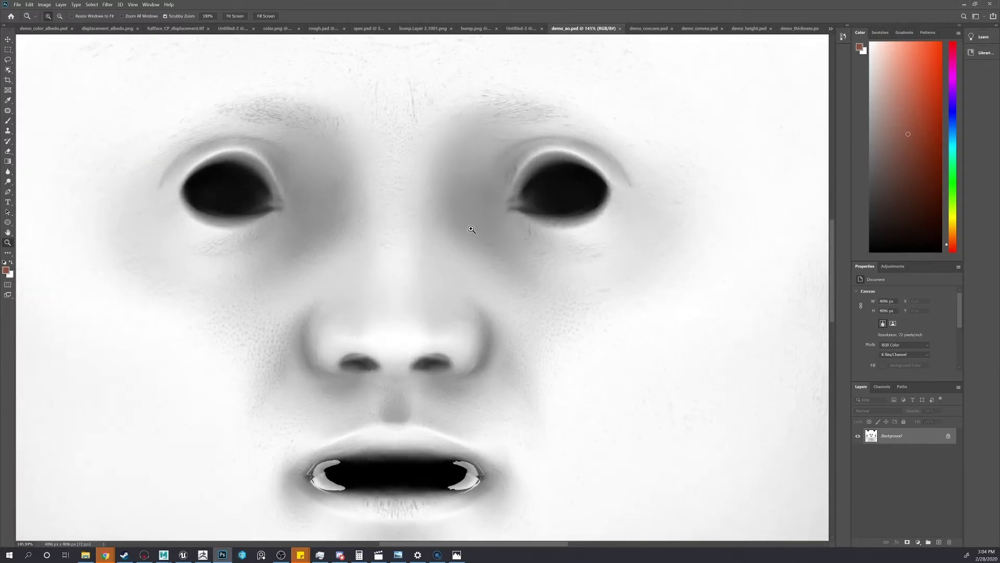
left_click_drag(530, 108, 516, 138)
left_click(521, 28)
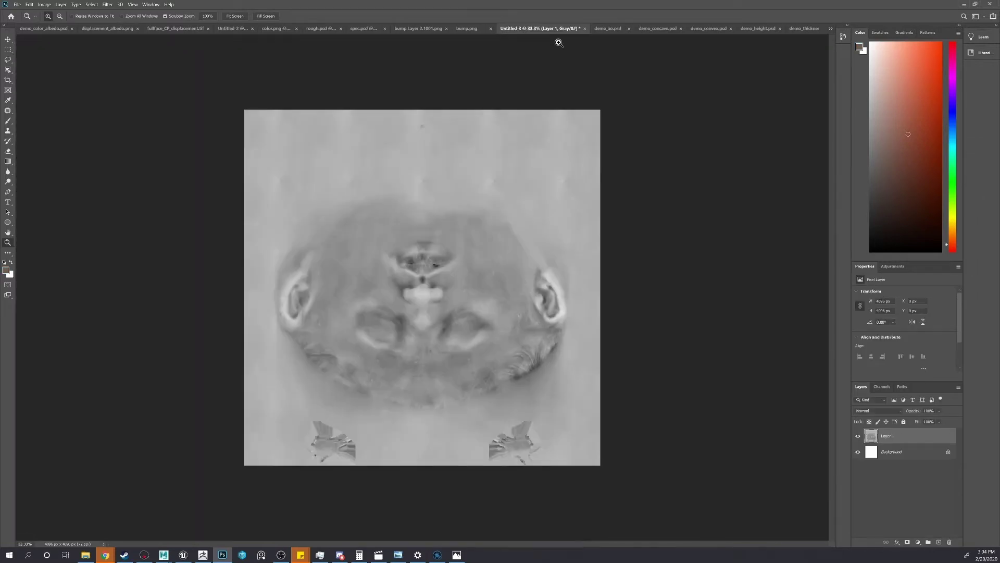
left_click(607, 30)
left_click(651, 30)
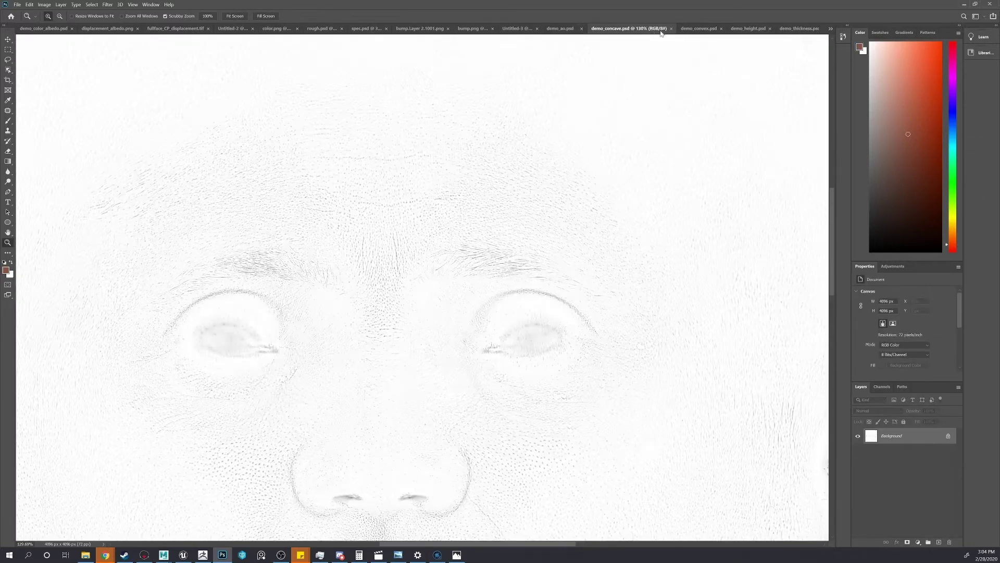
left_click(704, 29)
left_click(764, 29)
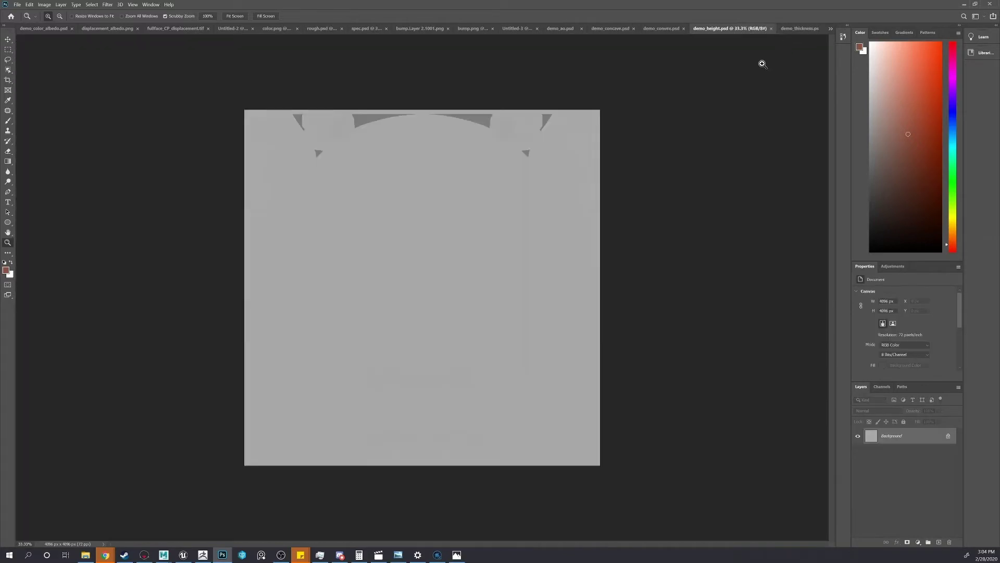
- Zoom into the height map, close demo_height.psd, and bring up demo_thickness.psd
left_click(431, 225)
left_click(467, 232, "alt")
left_click(467, 232, "alt")
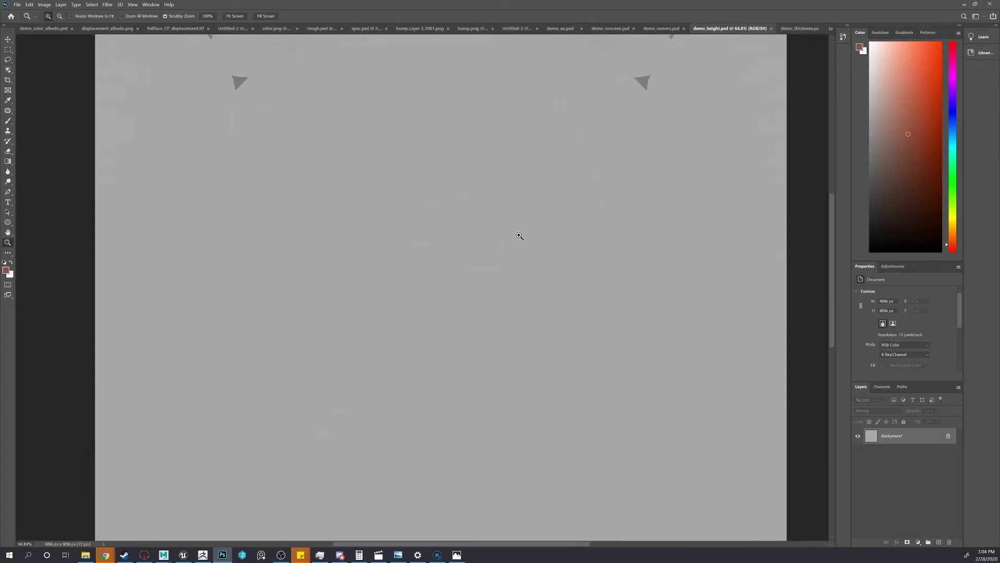
left_click(771, 29)
left_click(814, 30)
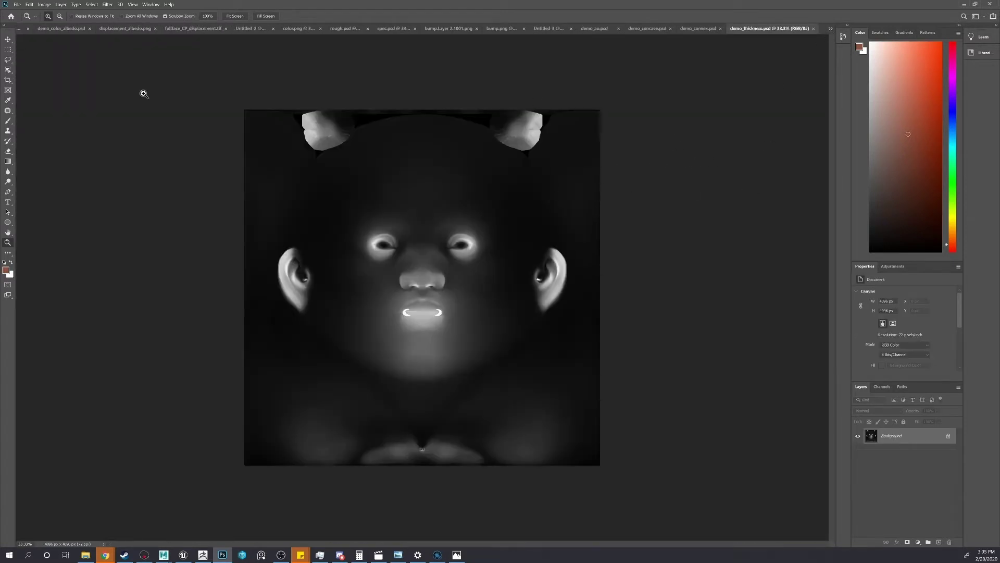
- Open thickness.png from the bakes folder
left_click(19, 5)
left_click(29, 24)
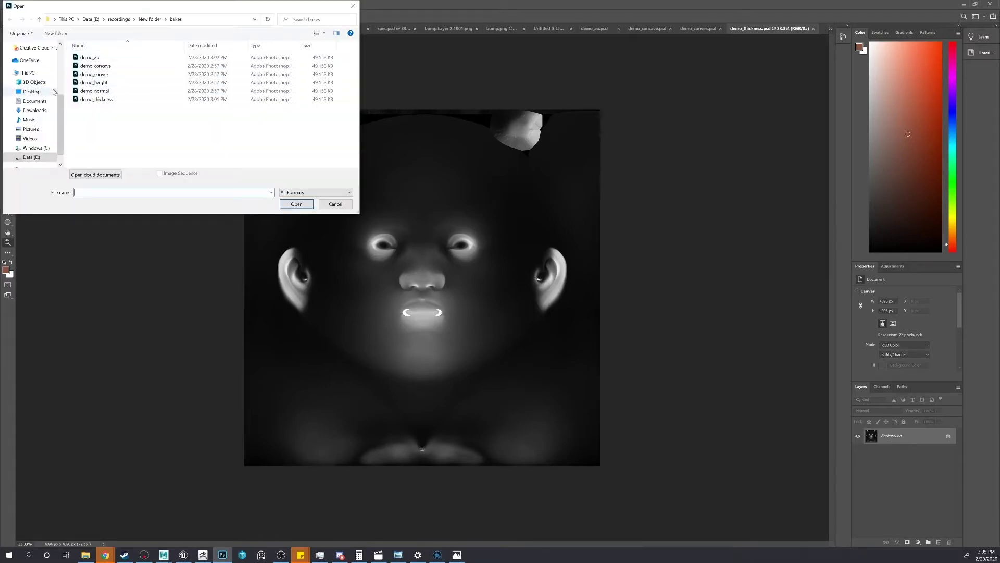
scroll(41, 86, "up", 3)
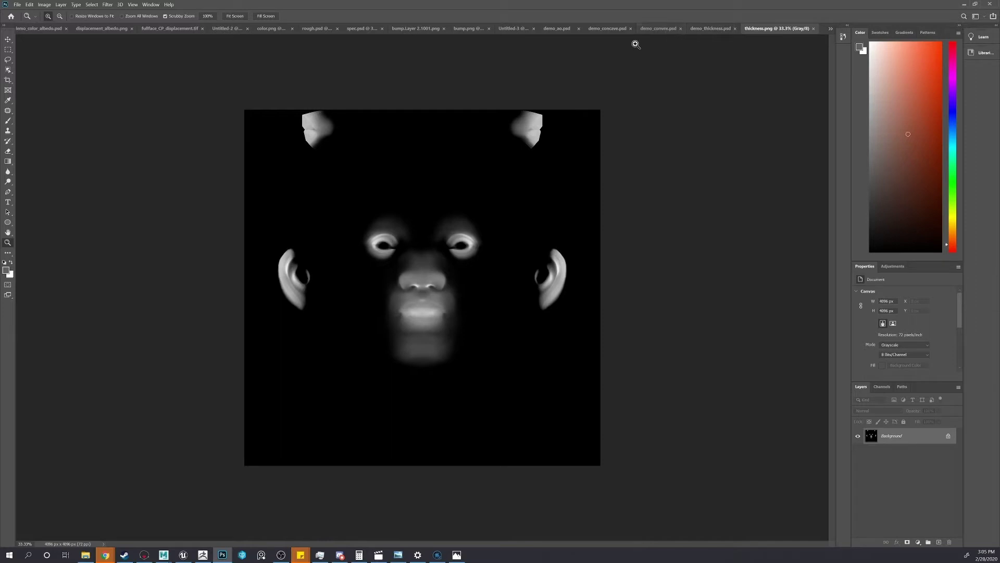
- Flip between demo_thickness.psd and thickness.png, zooming in to compare them
left_click(711, 28)
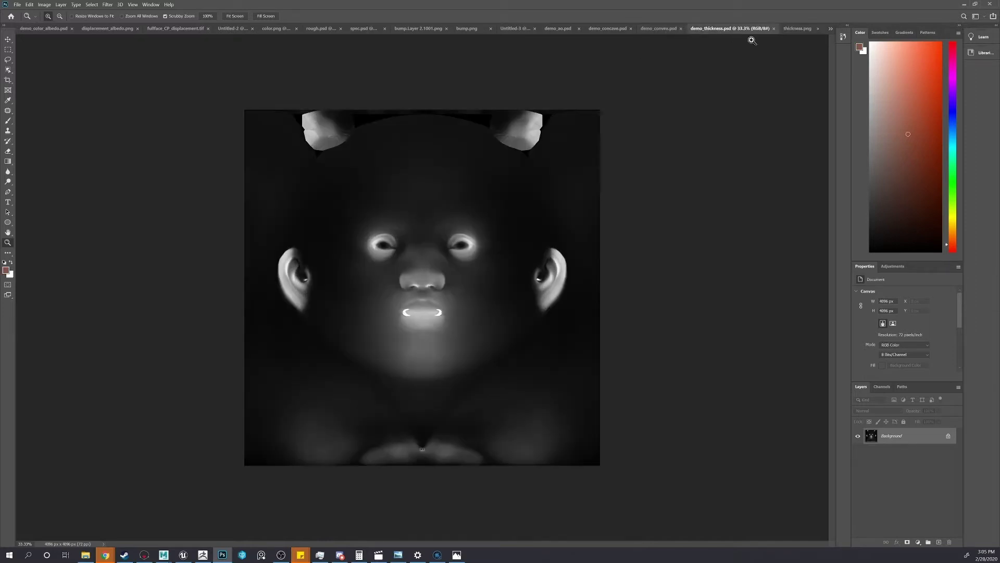
left_click_drag(513, 156, 522, 165)
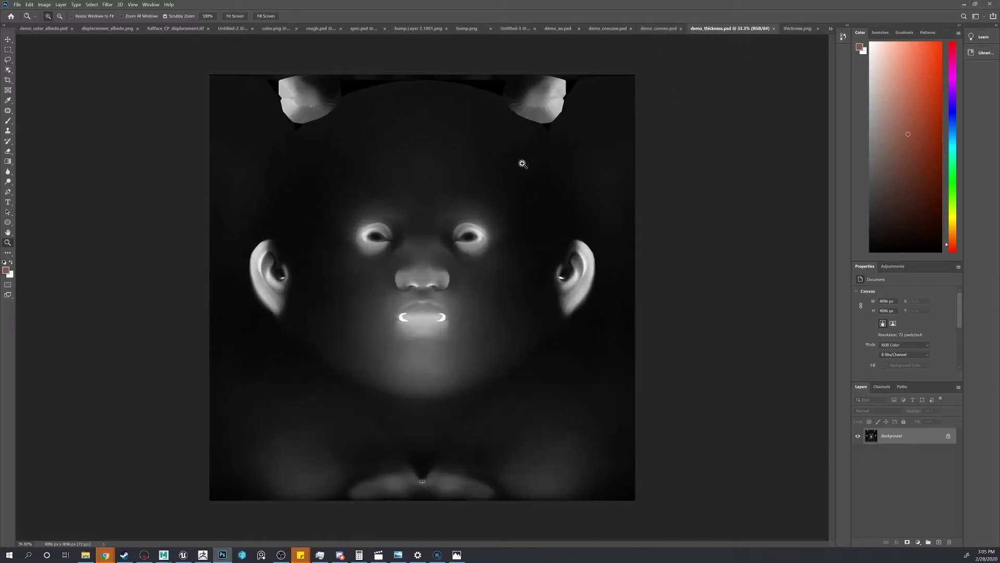
left_click(796, 33)
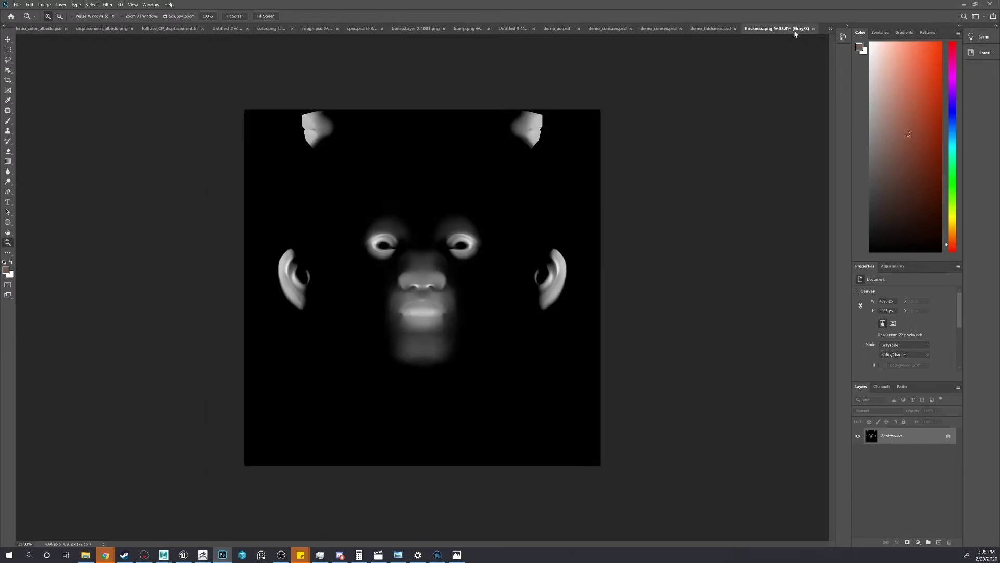
left_click(710, 29)
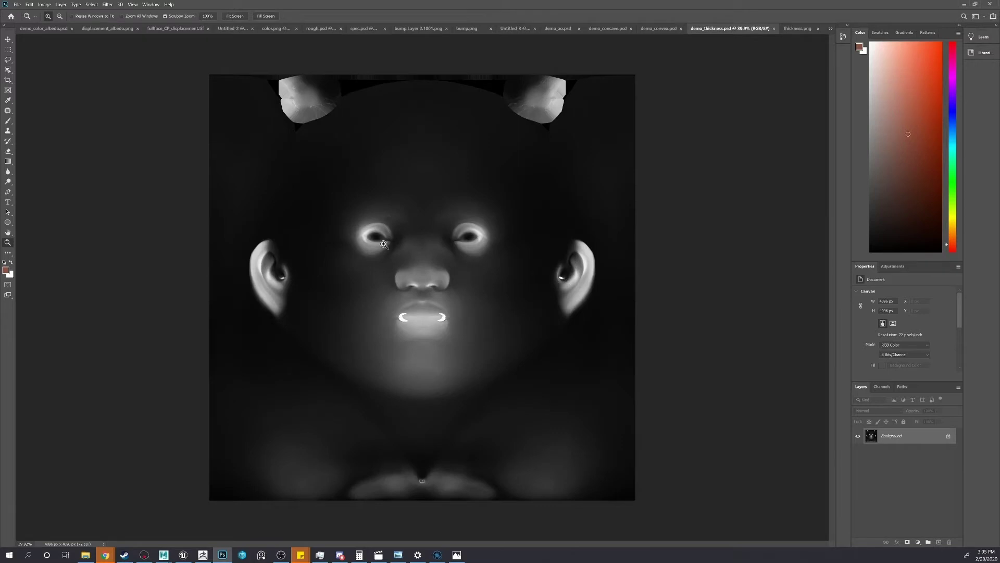
key("ctrl+plus")
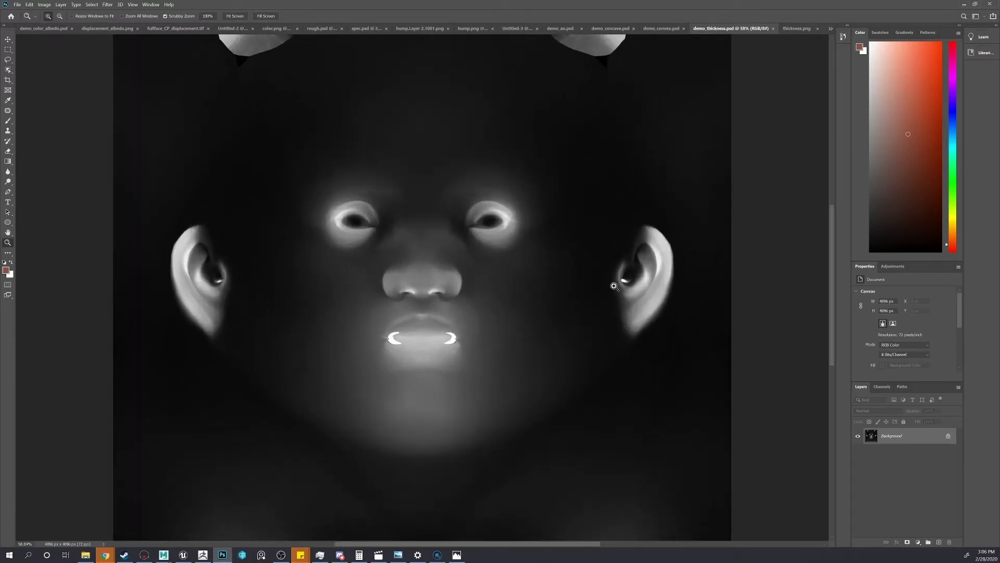
- Add a Levels adjustment to demo_thickness.psd with the black point raised to 44
left_click(893, 267)
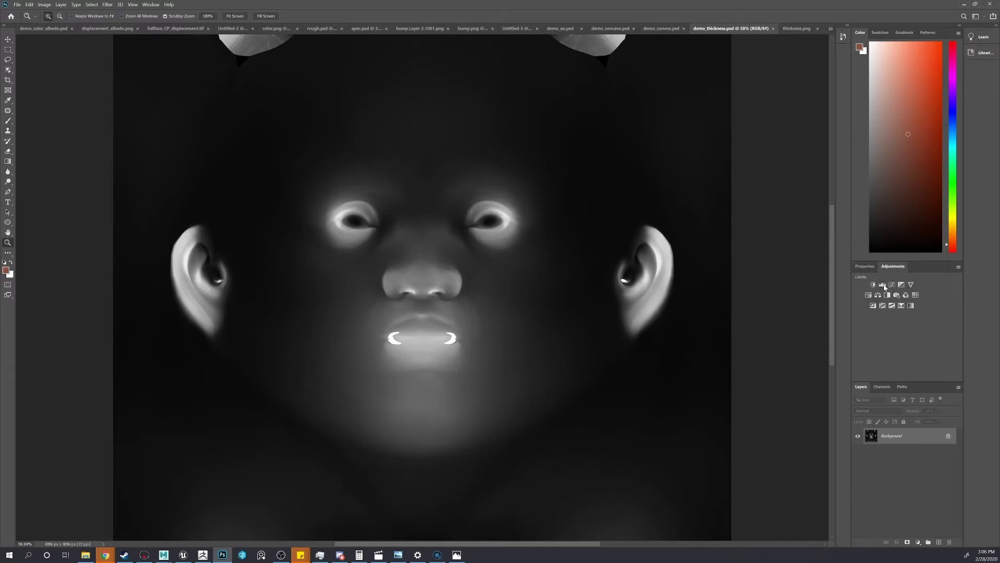
left_click(883, 285)
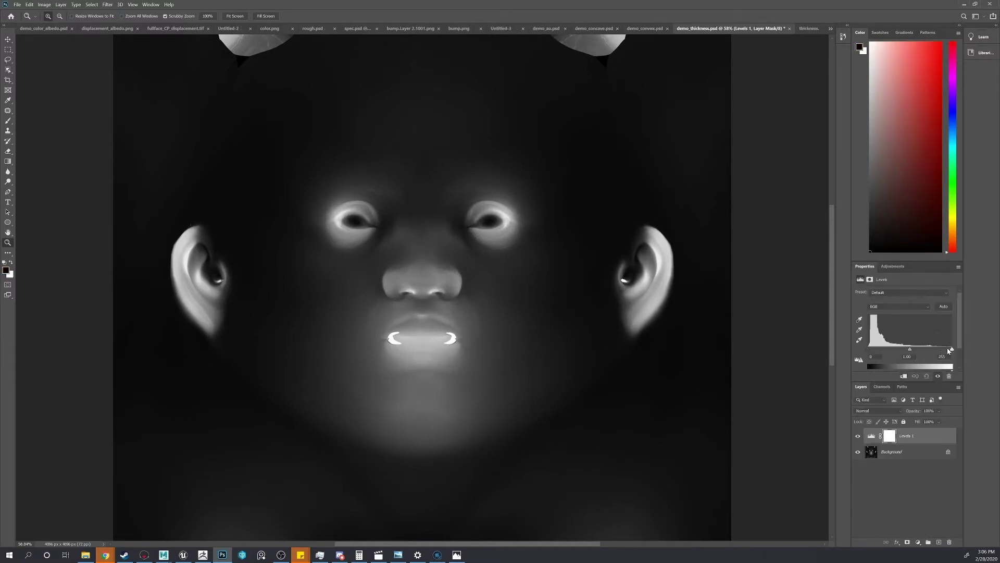
mouse_move(950, 350)
left_mouse_down()
mouse_move(928, 350)
mouse_move(951, 350)
left_mouse_up()
left_click_drag(869, 351, 915, 354)
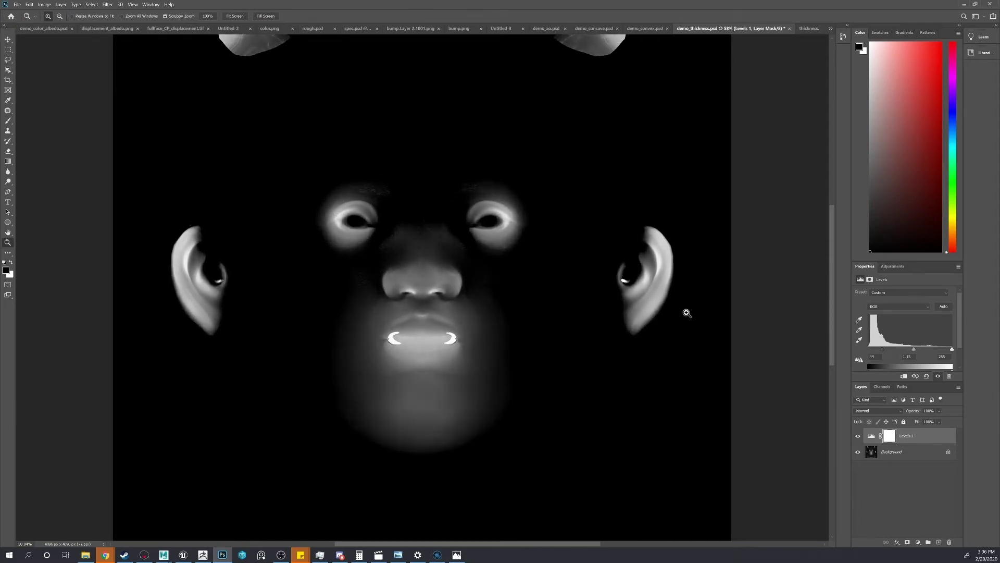
left_click_drag(686, 312, 680, 313)
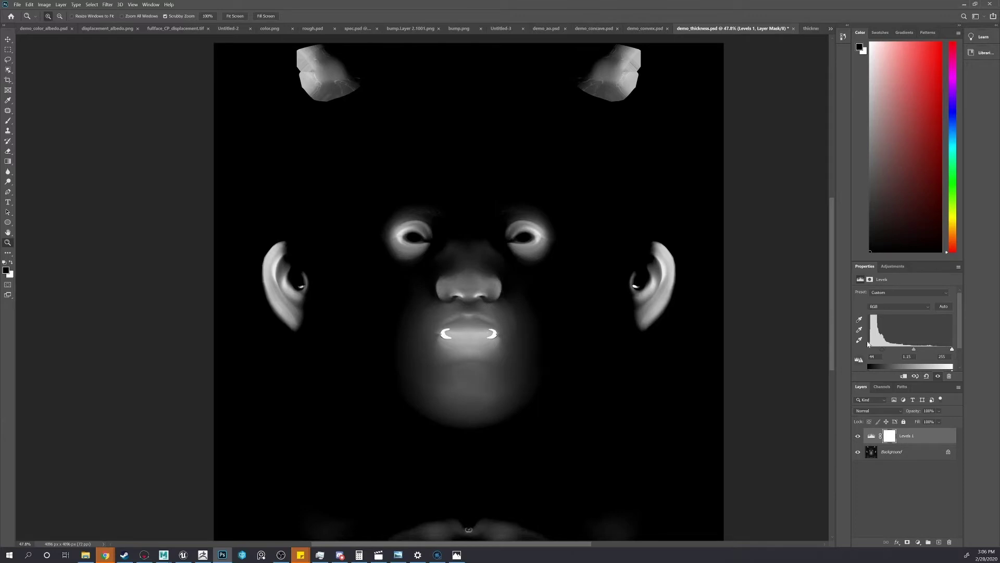
- Cancel closing demo_thickness.psd and switch to thickness.png
left_click(794, 31)
left_click(561, 206)
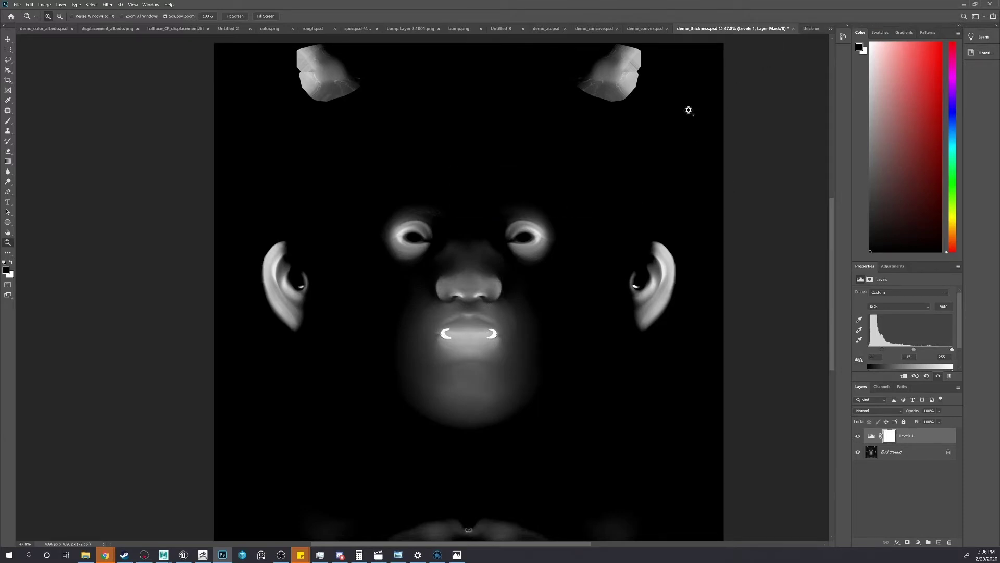
left_click(810, 29)
- Check demo_thickness and the convex map, then switch to rough.psd from the document list
left_click(713, 29)
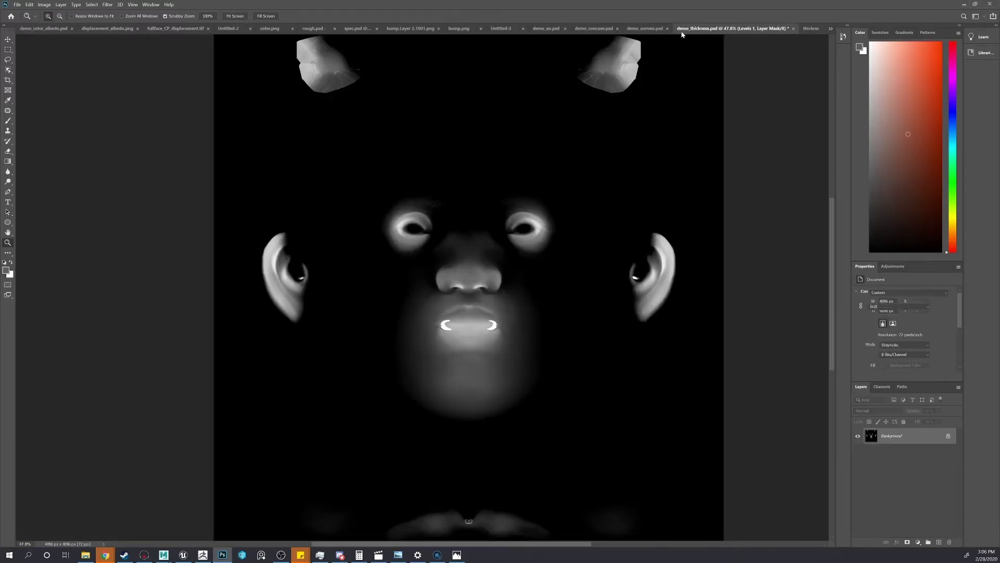
left_click(644, 31)
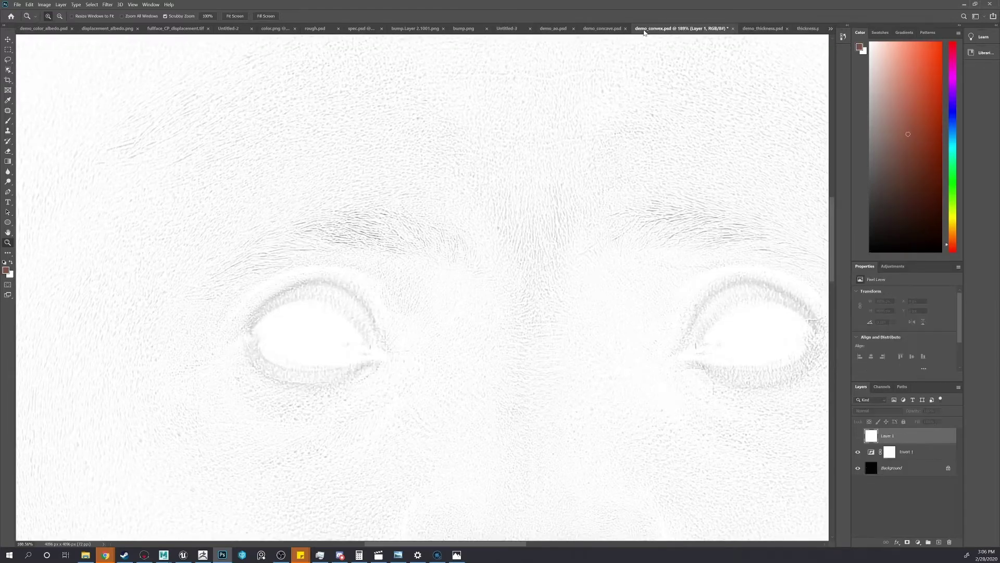
left_click_drag(549, 161, 510, 163)
left_click(830, 29)
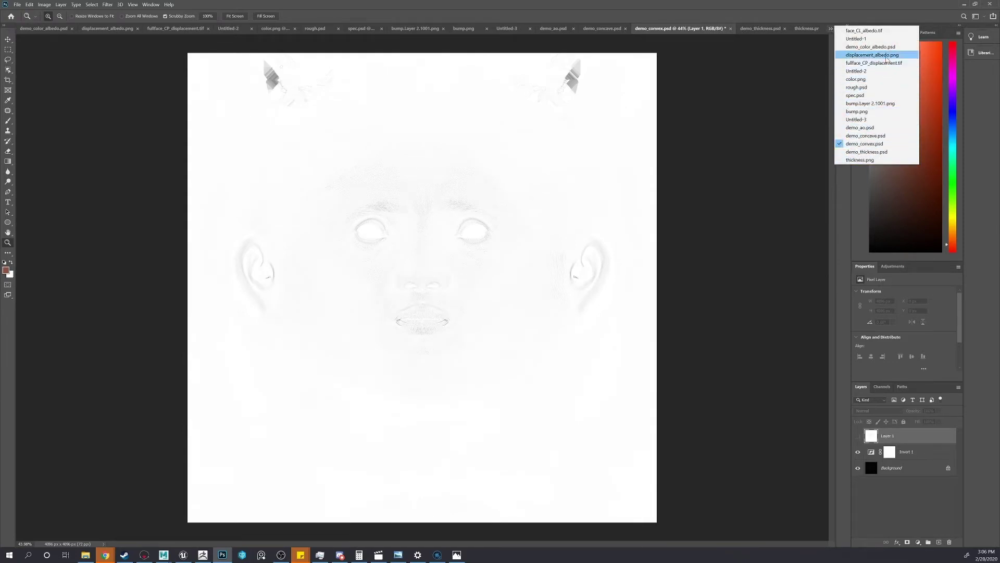
left_click(856, 87)
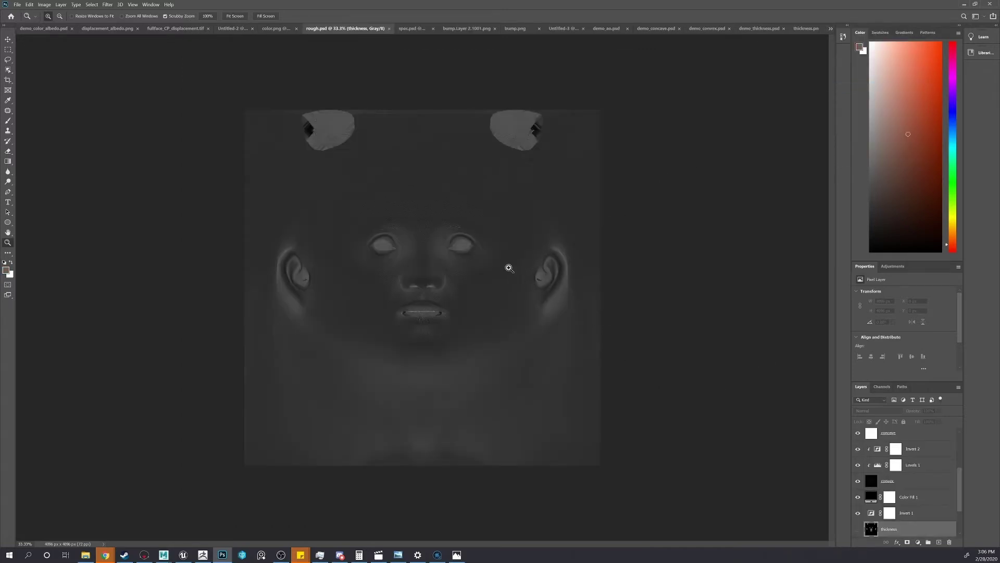
- Expand the Layers panel to show rough.psd's full stack from Invert 4 to Background
left_click_drag(451, 260, 475, 277)
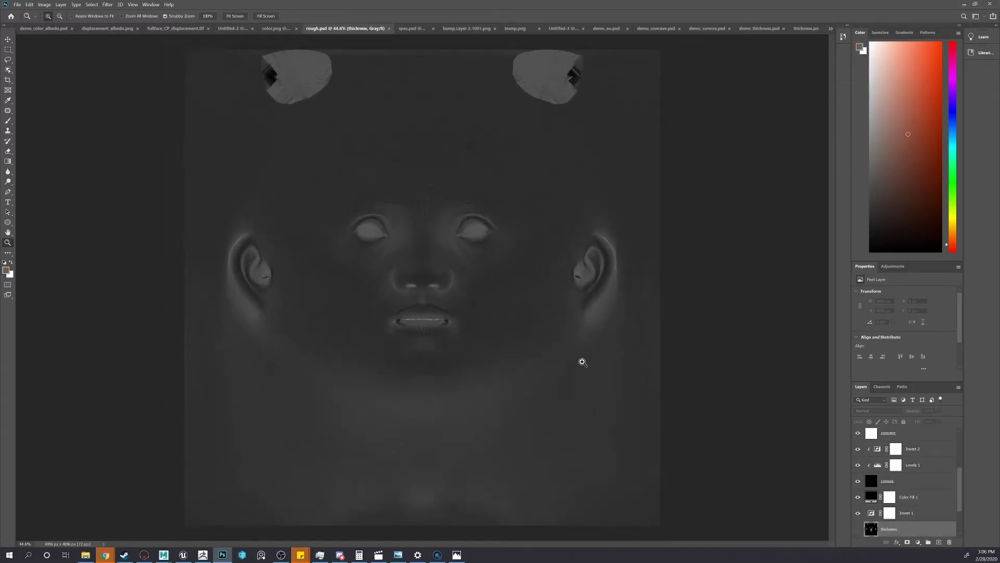
scroll(943, 499, "down", 1)
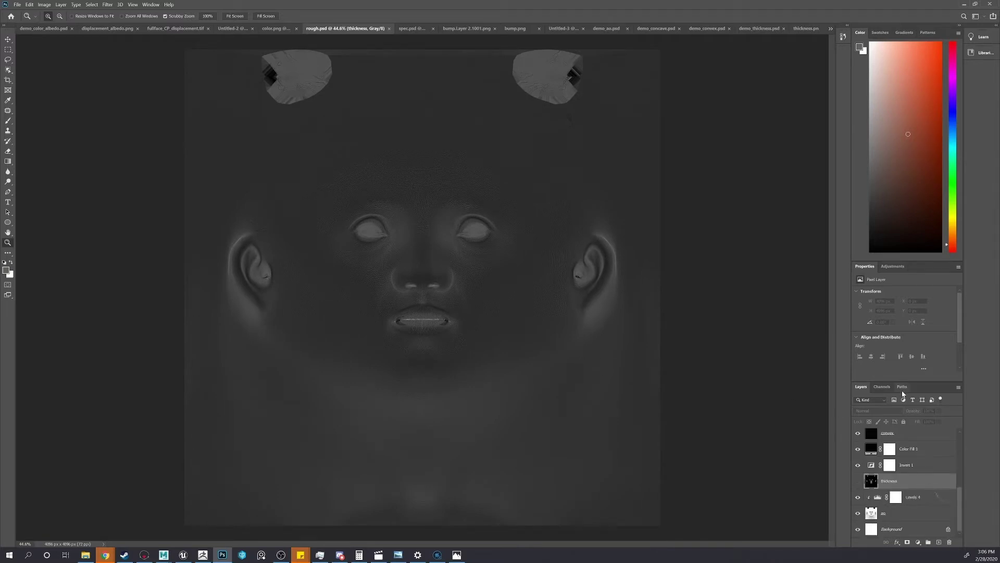
left_click_drag(925, 261, 925, 115)
left_click_drag(922, 383, 933, 244)
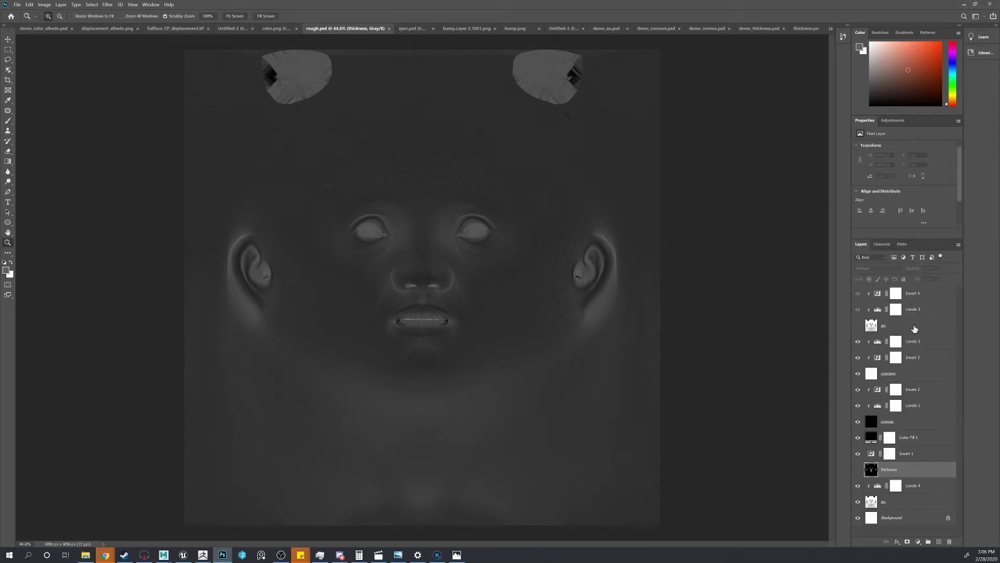
left_click(915, 325)
- Delete the duplicate upper ao, Invert 4, Levels 3 and hidden thickness layers
left_click(916, 471, "ctrl")
key("Delete")
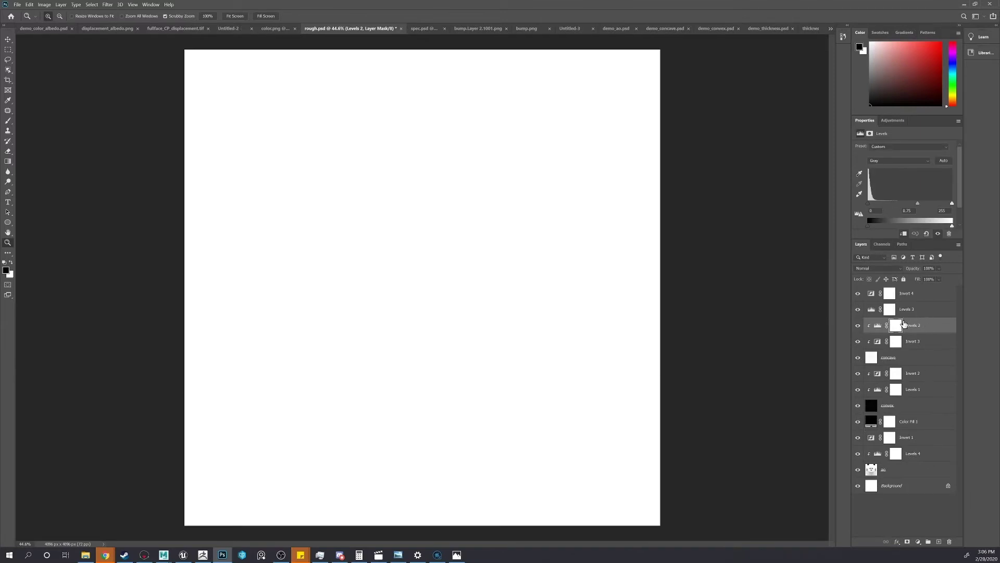
key("ctrl+z")
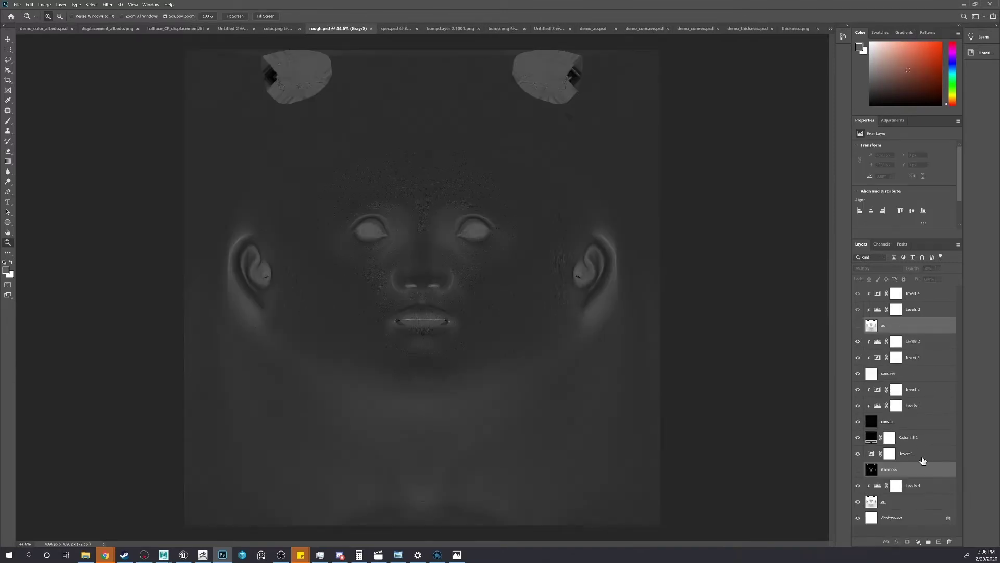
left_click(923, 454)
left_click(913, 324)
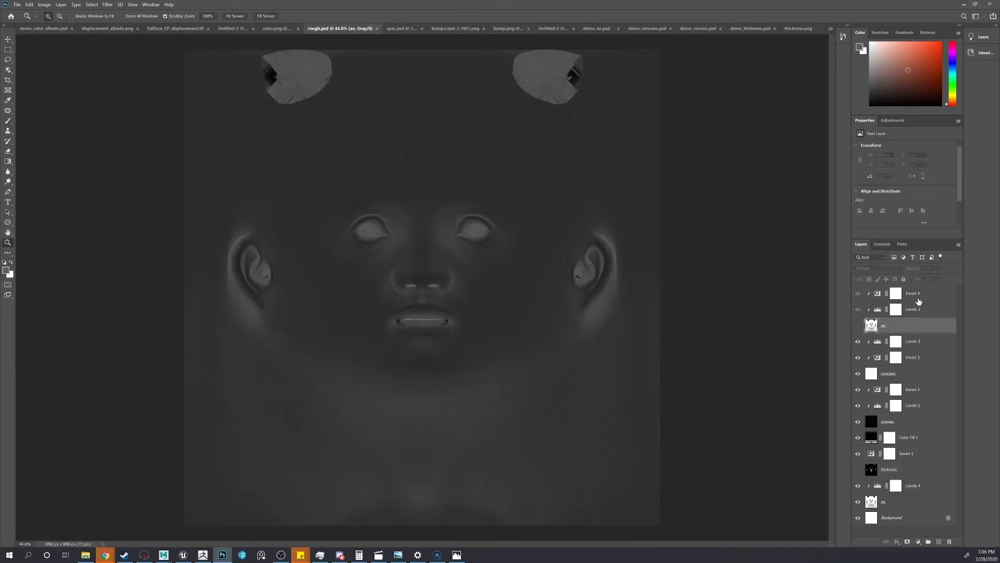
left_click(920, 295, "shift")
key("Delete")
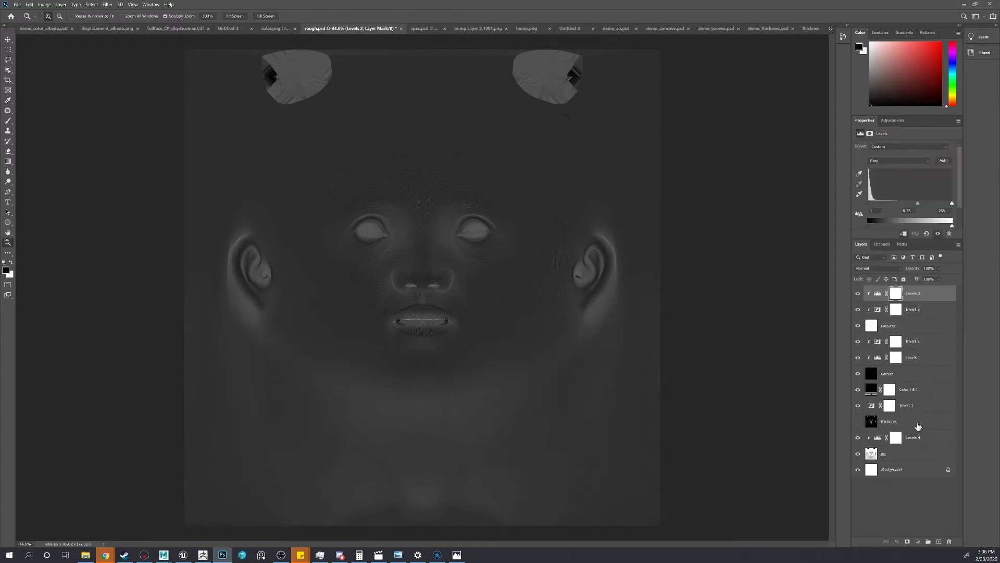
left_click(918, 422)
key("Delete")
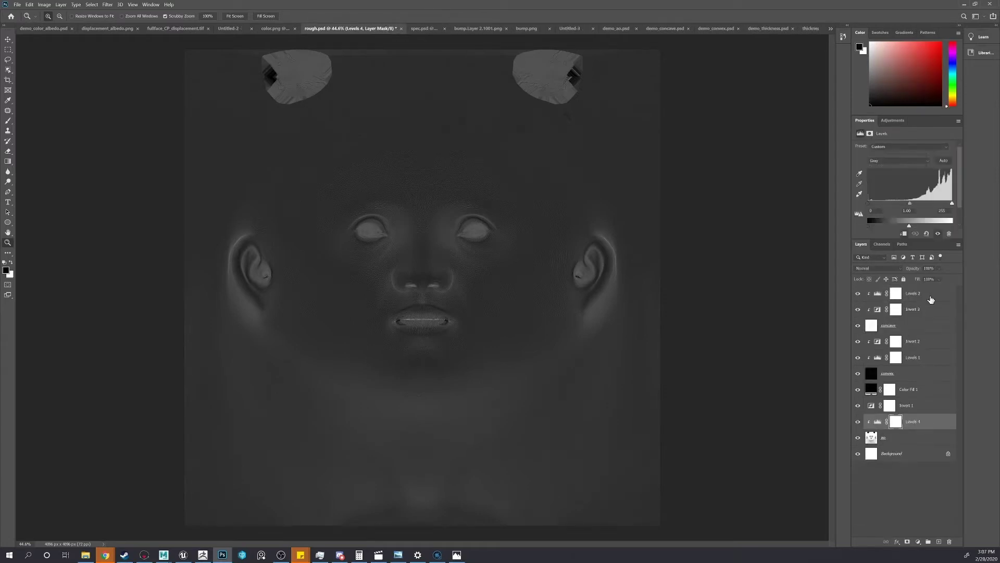
- Hide every layer above the ao bake, then show Levels 4 and Invert 1 on it
left_click(930, 296)
left_click_drag(858, 293, 858, 428)
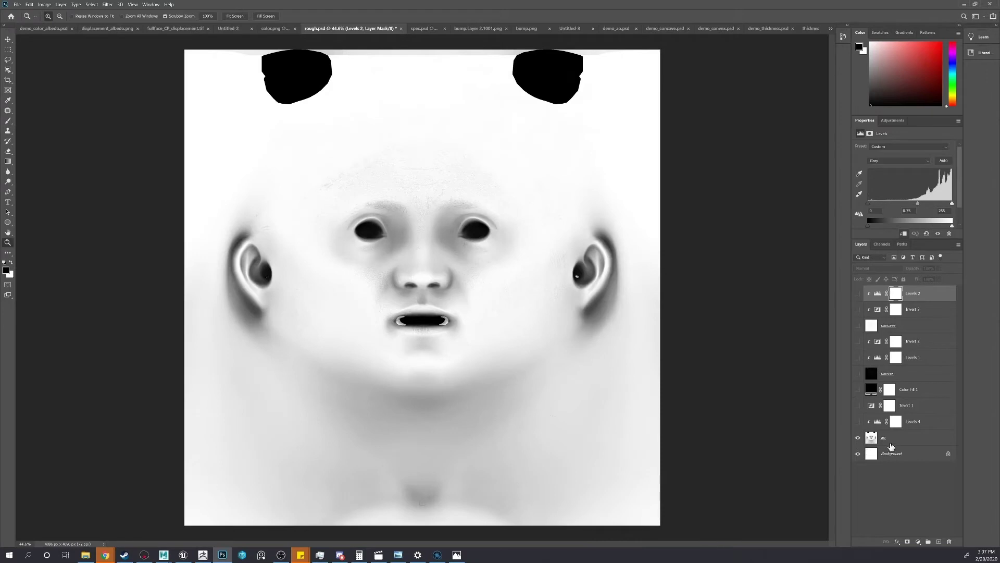
left_click(858, 422)
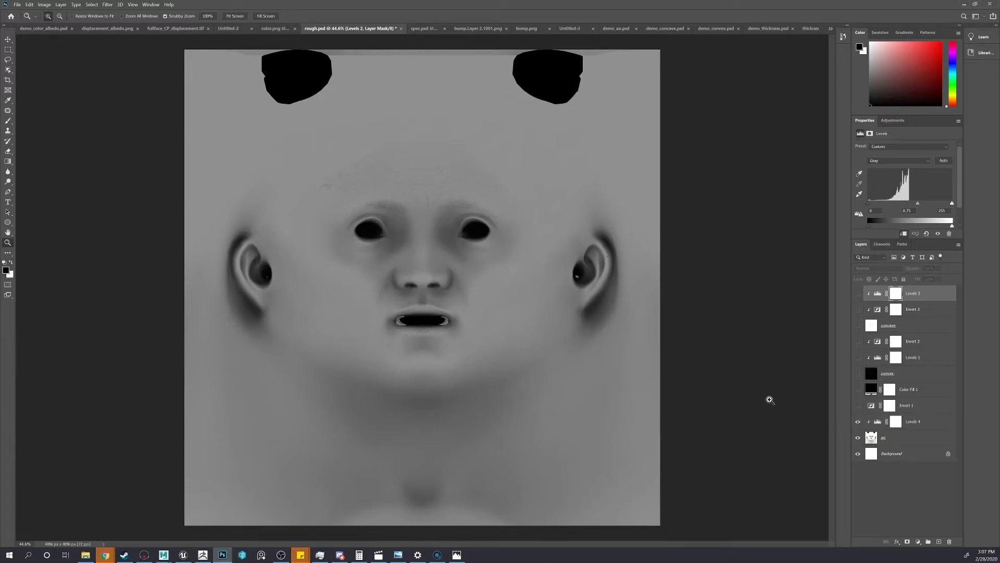
left_click(857, 407)
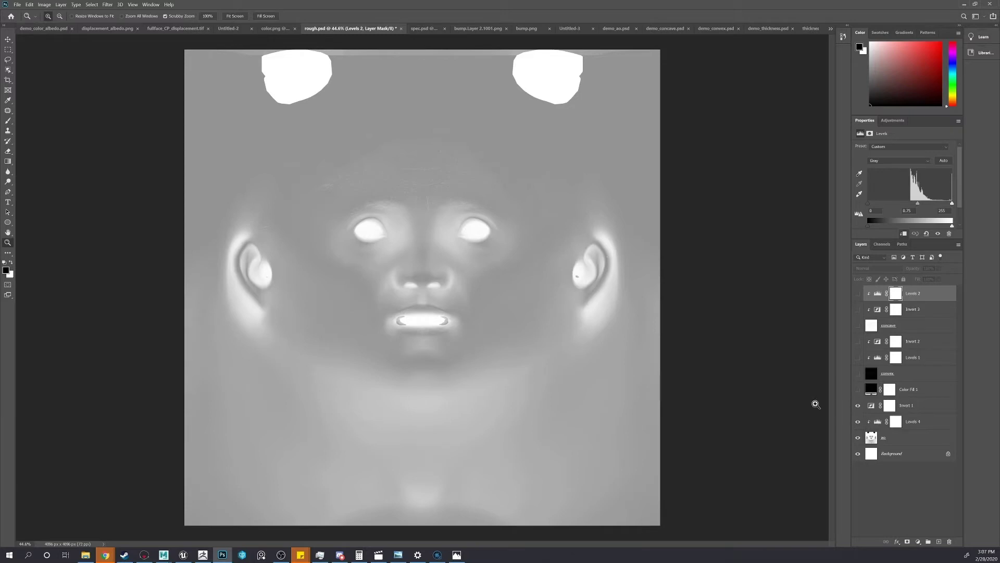
left_click_drag(422, 325, 453, 330)
scroll(444, 349, "down", 1)
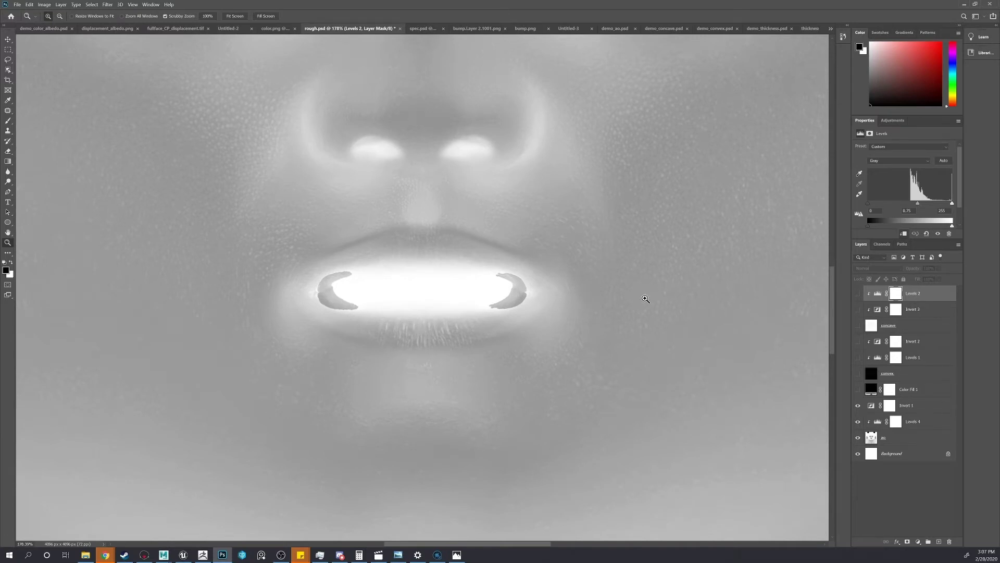
left_click_drag(646, 299, 695, 289)
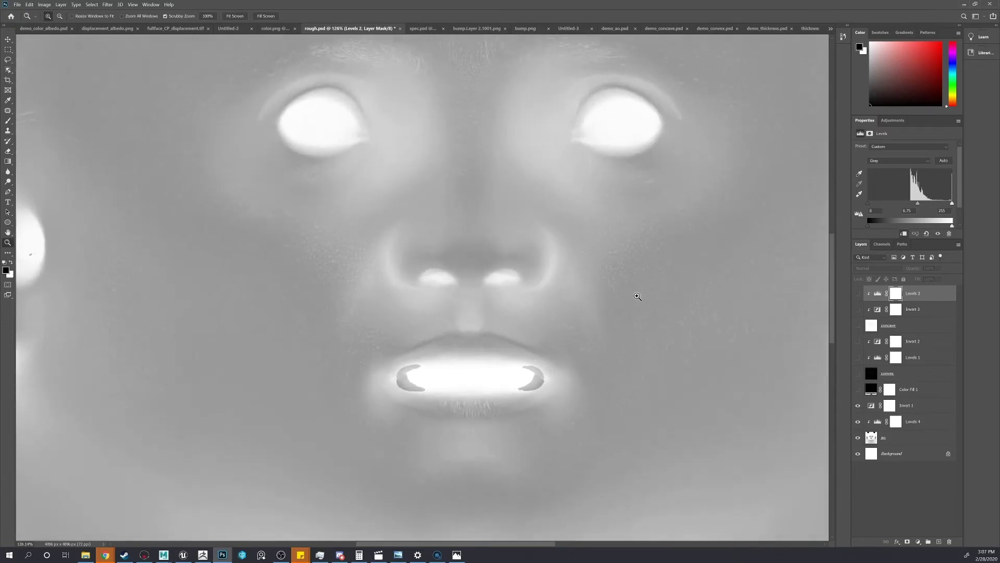
- Compare the ao with and without Invert 1 and Levels 4, then show Color Fill 1
left_click(858, 406)
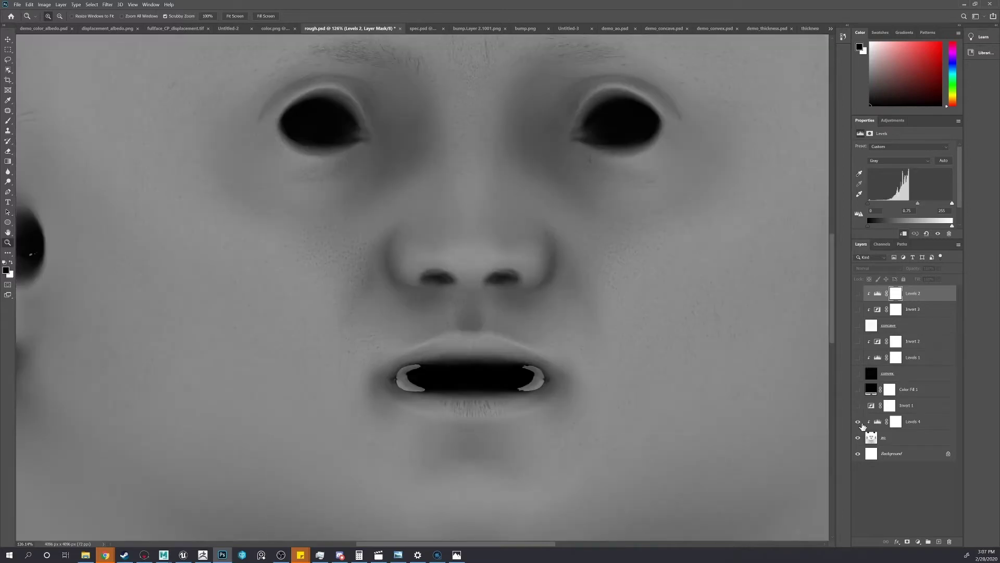
left_click(858, 422)
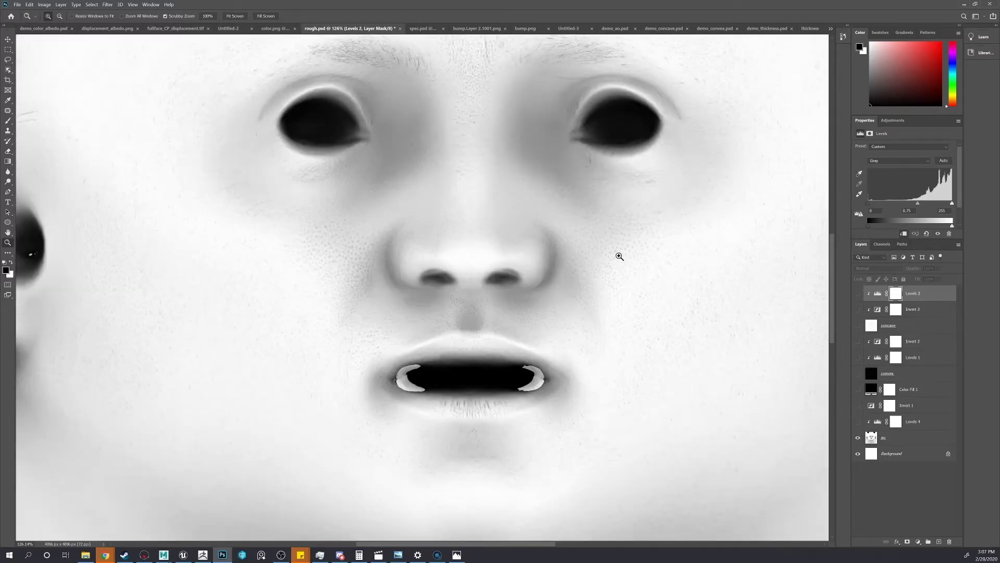
left_click(858, 421)
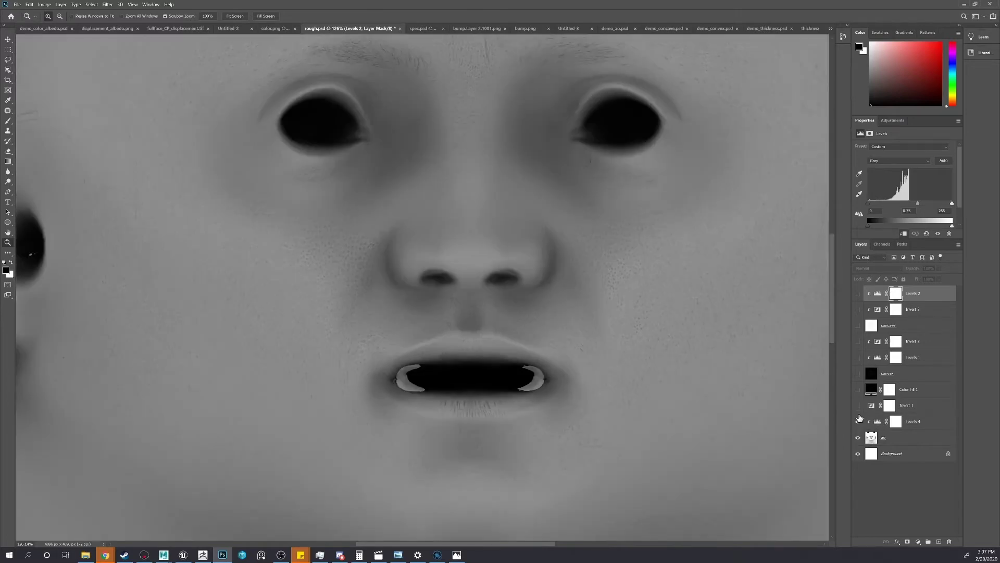
left_click(858, 406)
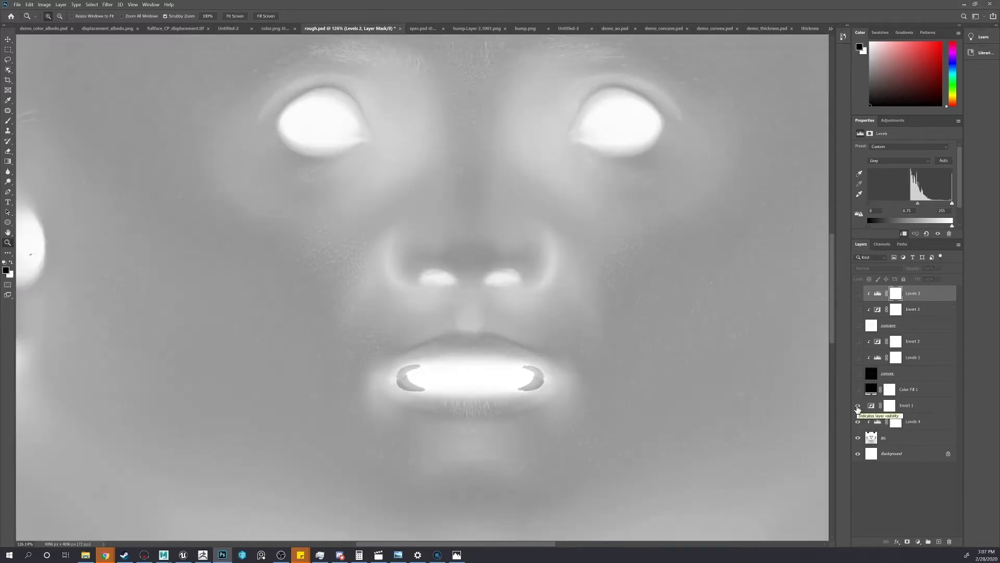
left_click(875, 422)
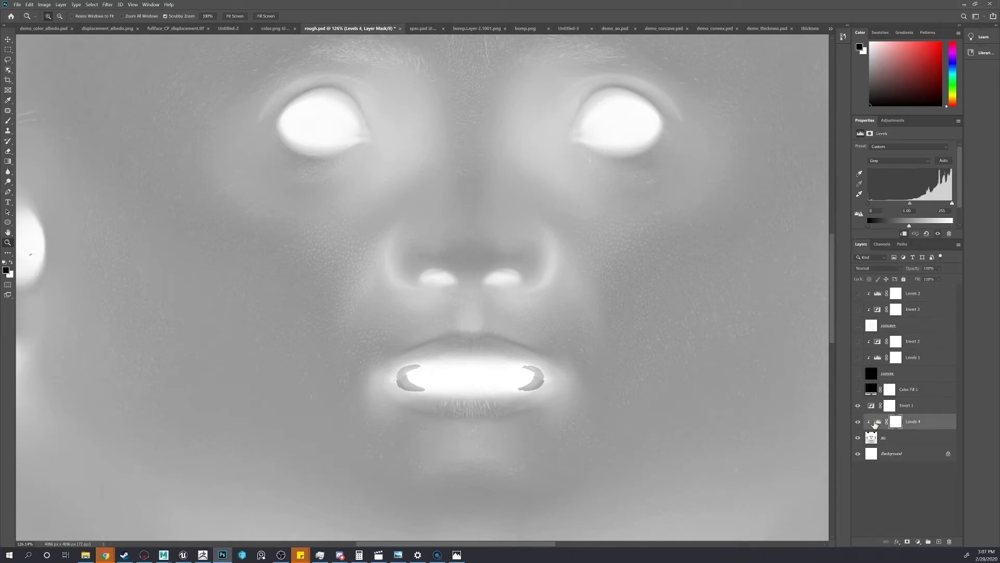
left_click(783, 374, "alt")
left_click(858, 390)
- Set Color Fill 1 to Multiply with Shift+Alt+M and show the black convex layer
left_click(911, 393)
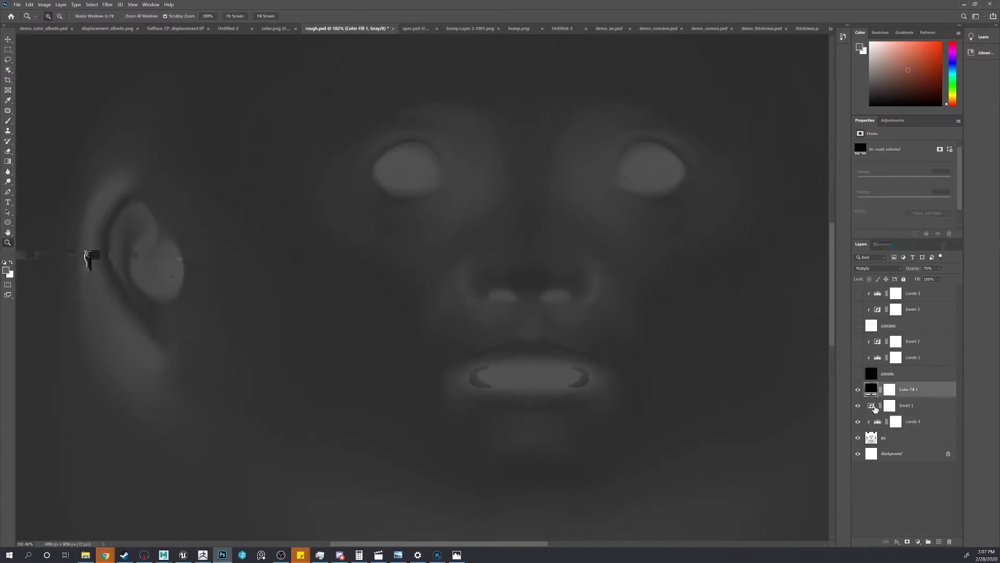
key("alt+shift+m")
scroll(548, 534, "right", 3, "ctrl")
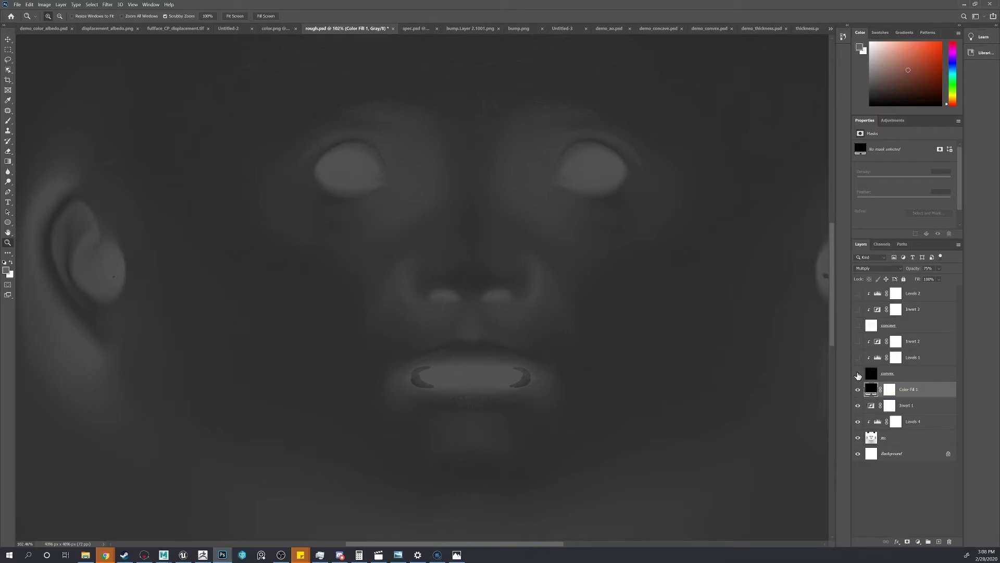
left_click(857, 373)
left_click_drag(721, 355, 712, 352, "alt")
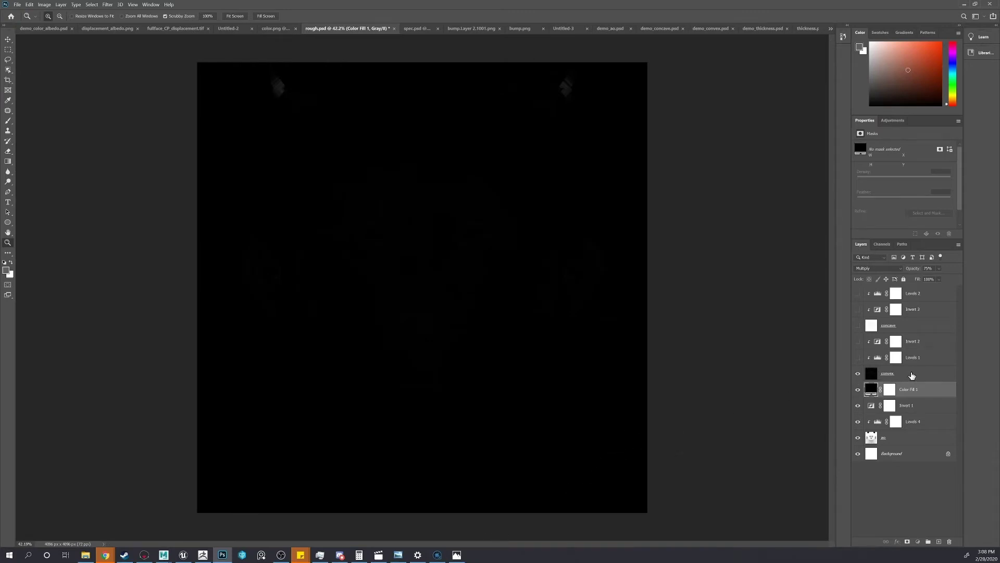
- Set the convex layer's blend mode to Normal
left_click(909, 375)
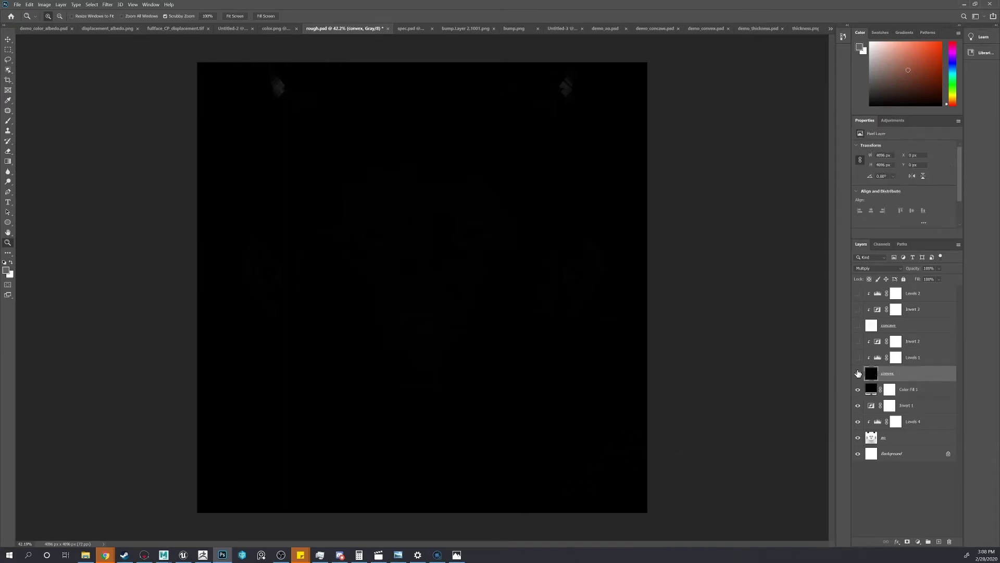
left_click(885, 268)
left_click(891, 276)
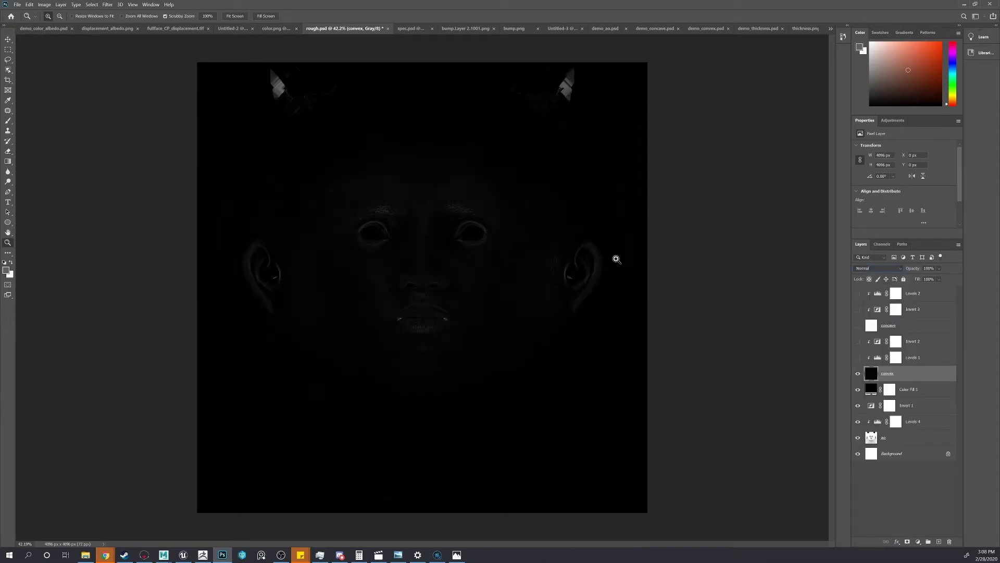
left_click_drag(431, 231, 447, 233)
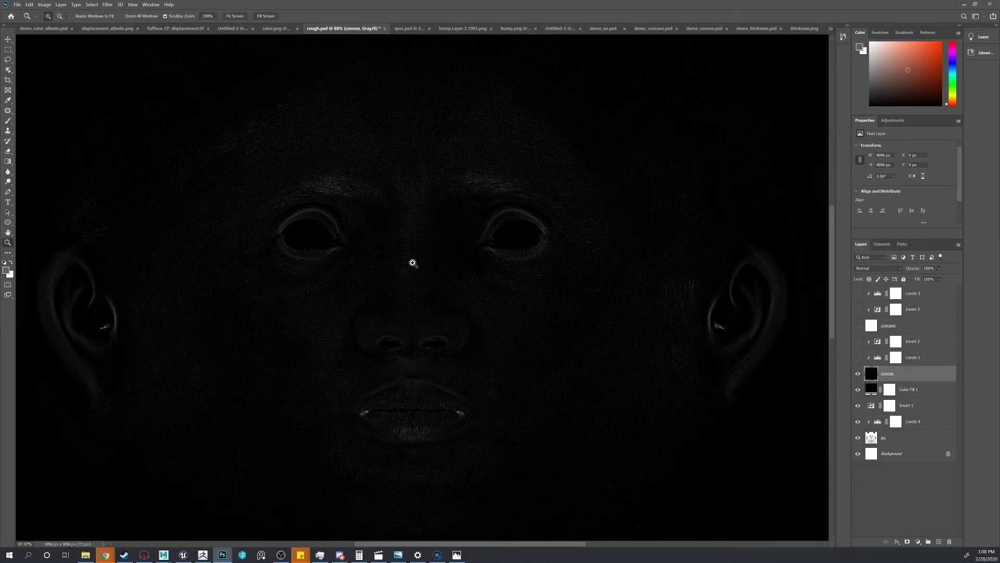
left_click_drag(415, 263, 430, 266)
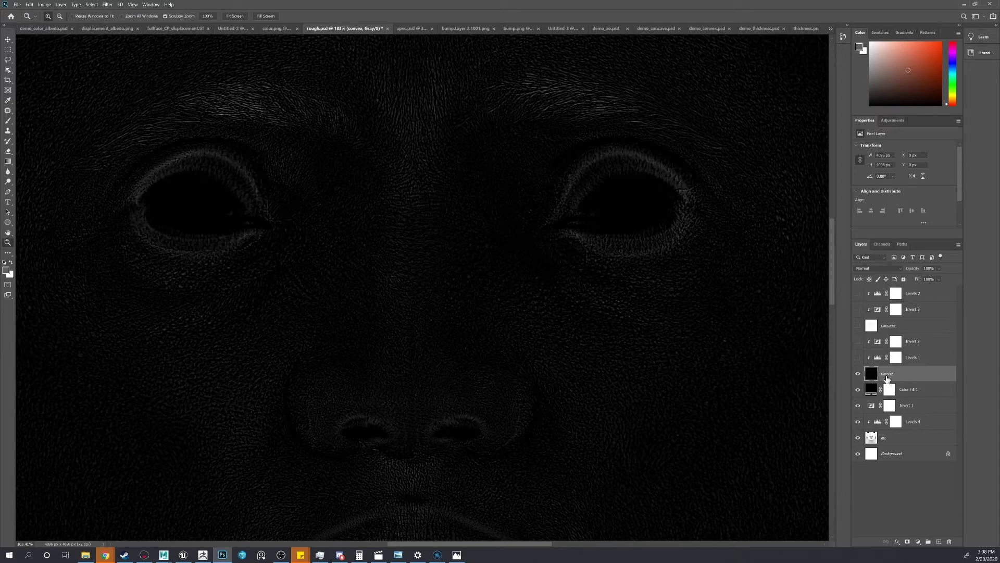
- Turn on the Levels 1 adjustment to brighten the convex pore detail
left_click(858, 357)
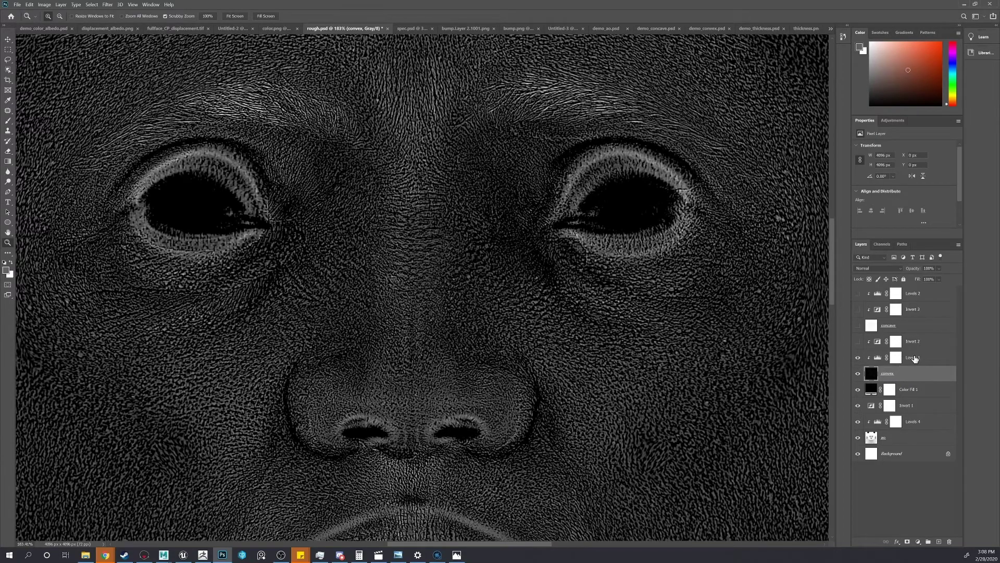
scroll(705, 358, "down", 5, "alt")
scroll(698, 359, "up", 4, "alt")
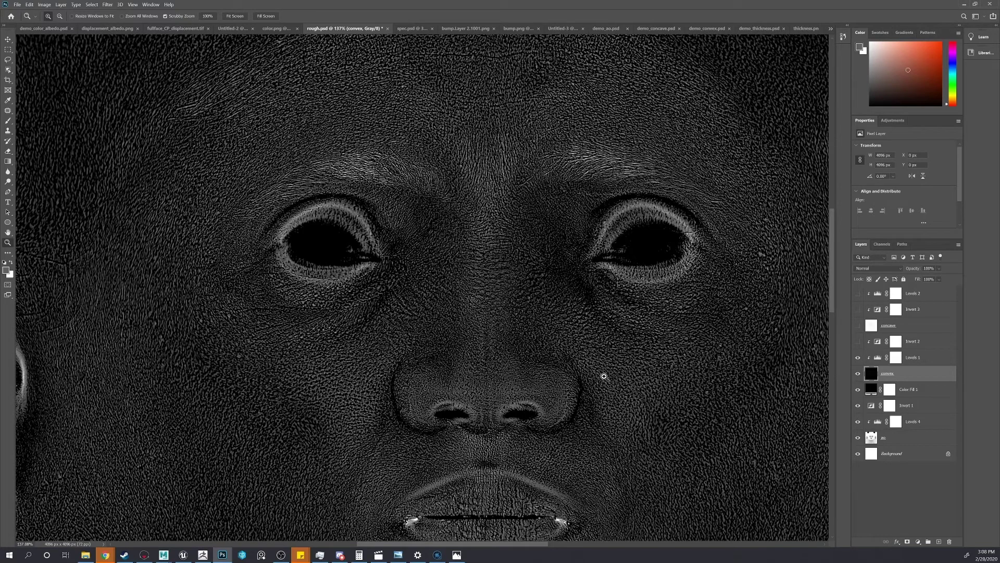
left_click(884, 359)
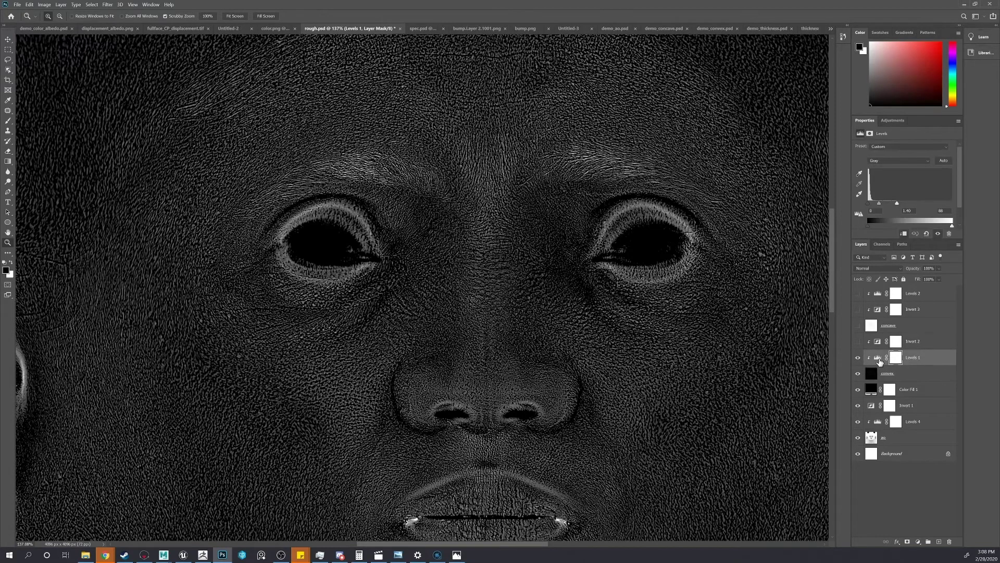
left_click(877, 358)
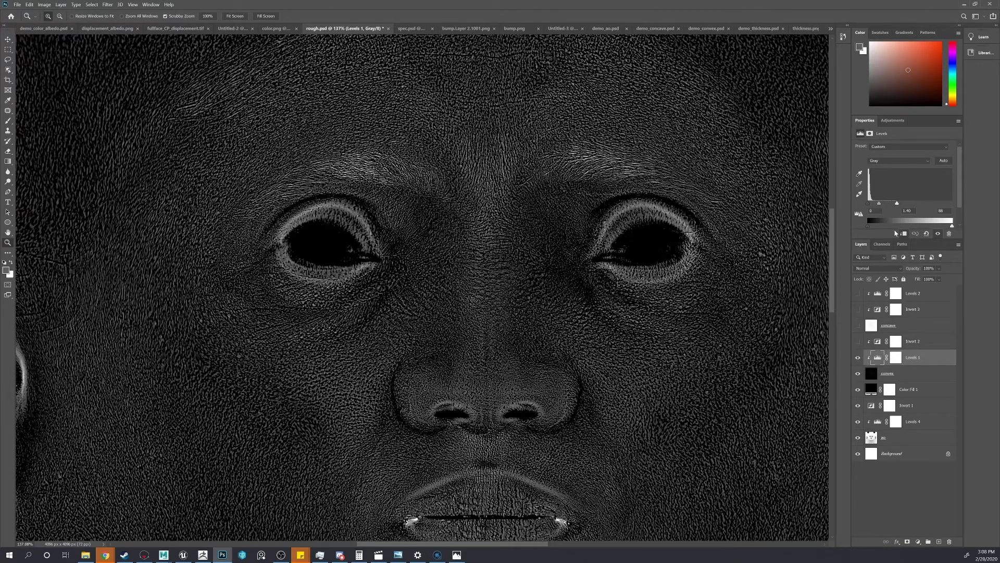
scroll(594, 368, "down", 2)
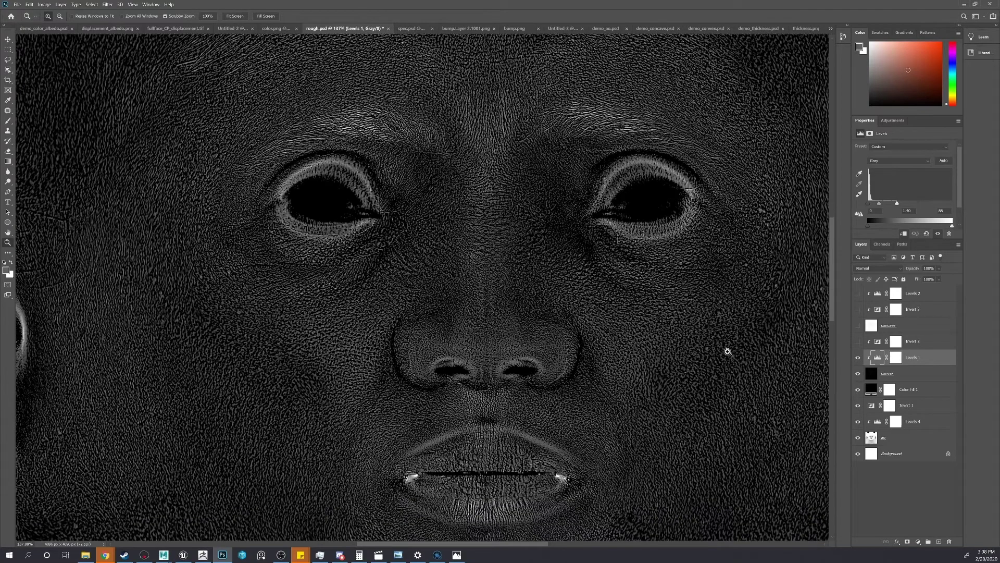
- Turn on Invert 2 to invert the convex detail
left_click(857, 341)
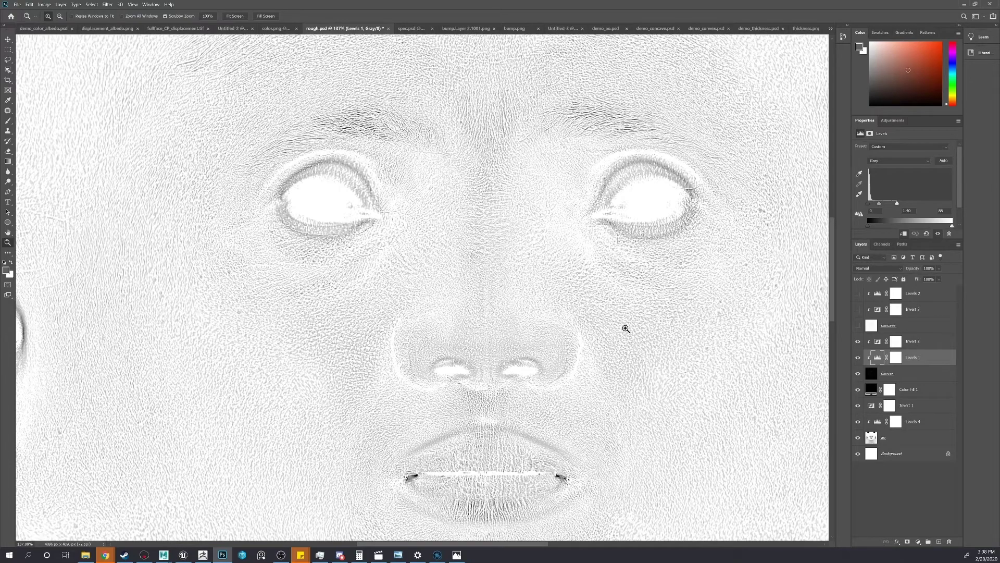
mouse_move(614, 339)
left_mouse_down()
mouse_move(627, 340)
mouse_move(615, 338)
left_mouse_up()
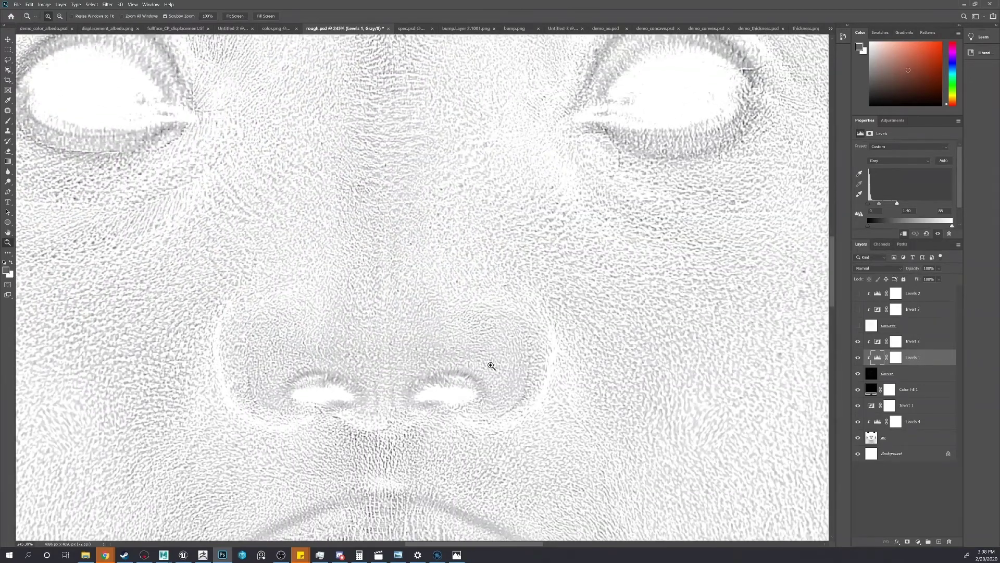
scroll(480, 375, "down", 5)
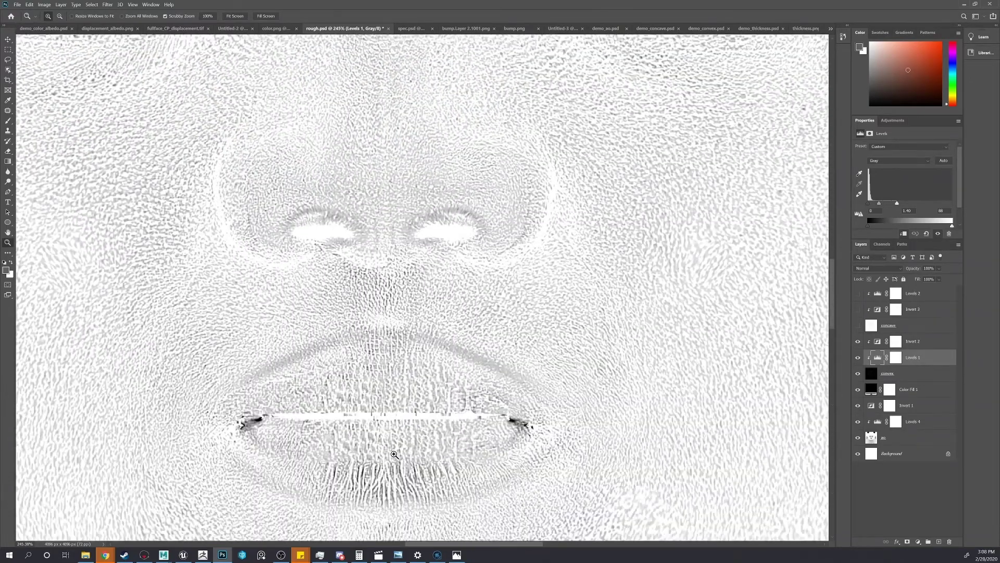
scroll(395, 455, "up", 5)
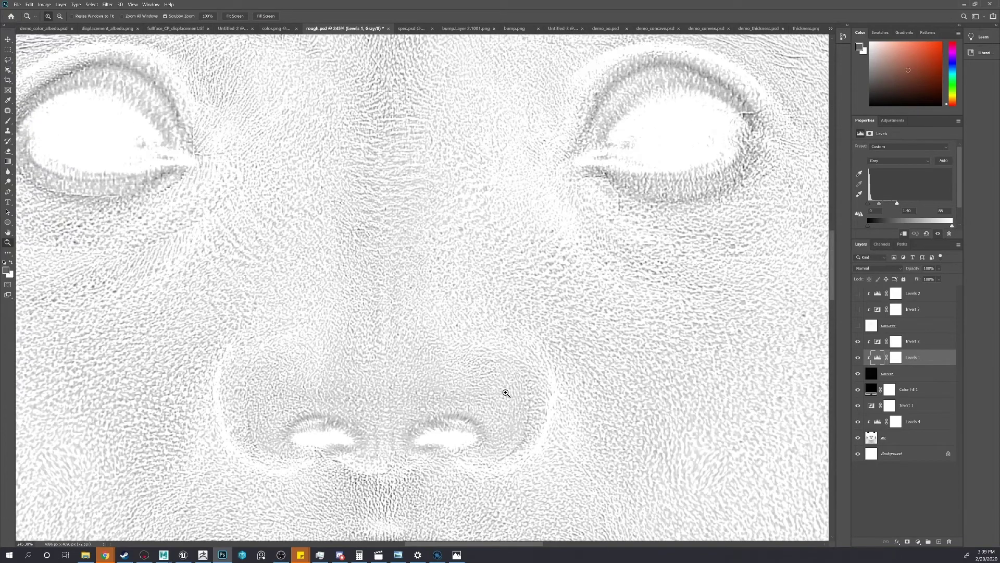
- Set the convex layer's blend mode to Multiply
left_click(902, 375)
left_click(888, 270)
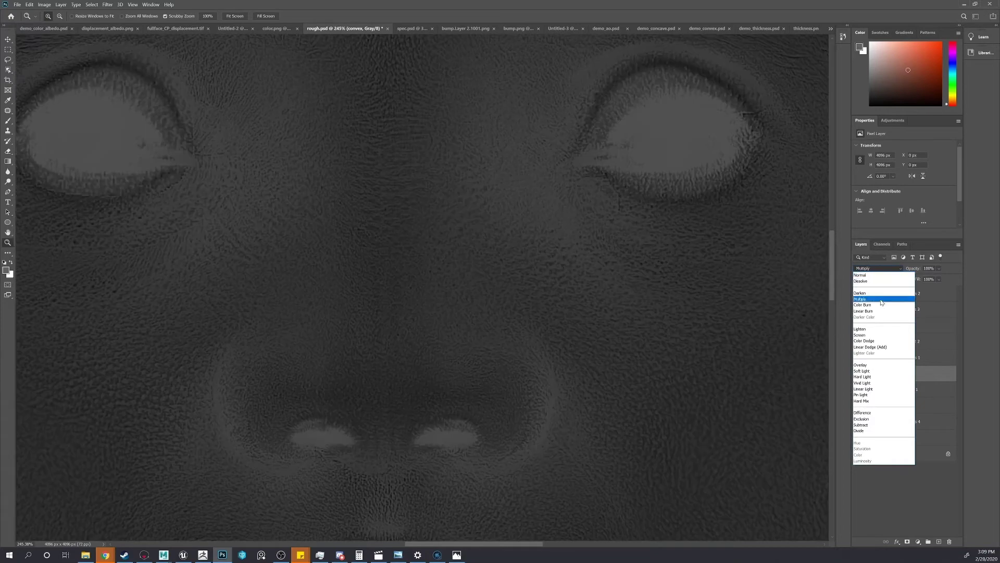
left_click(860, 299)
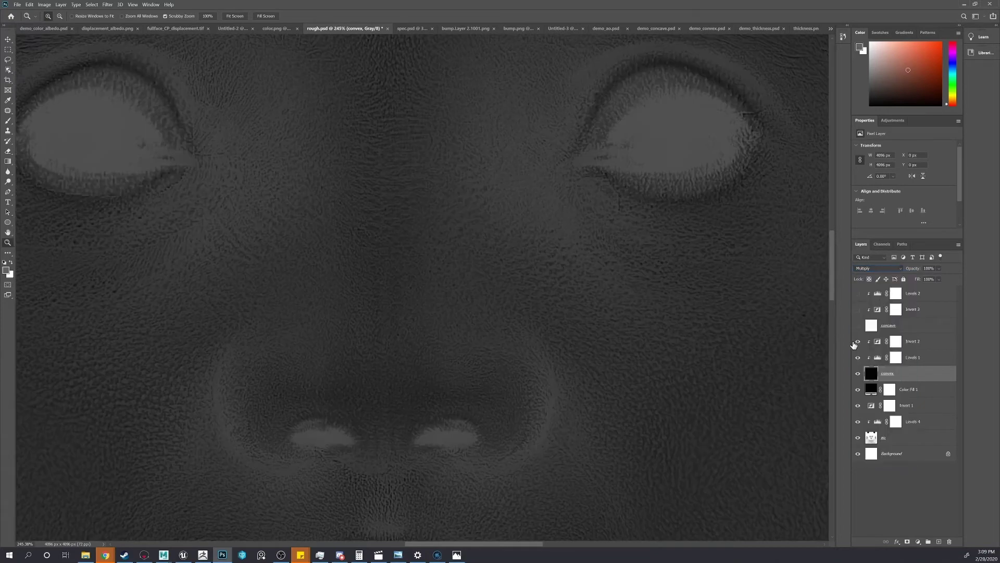
left_click_drag(797, 367, 781, 369)
scroll(739, 401, "down", 1)
scroll(567, 517, "right", 3, "shift")
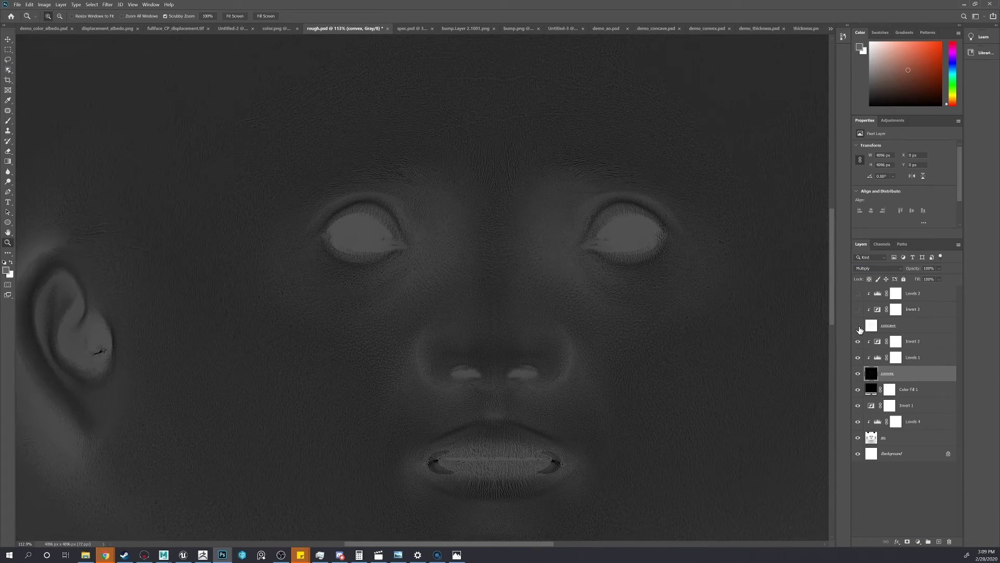
- Show the concave layer and set its blend mode to Screen after trying Normal
left_click(858, 325)
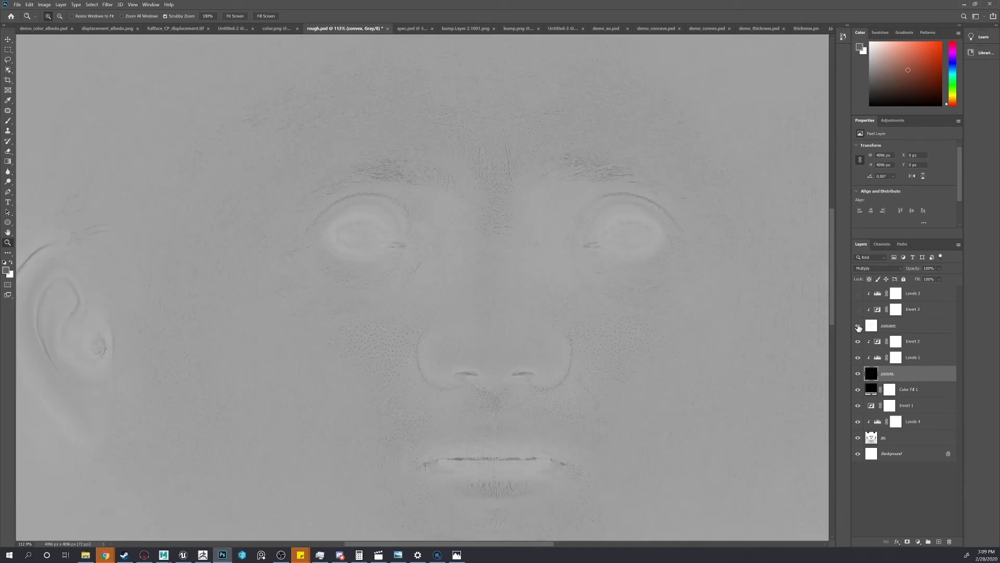
left_click(901, 326)
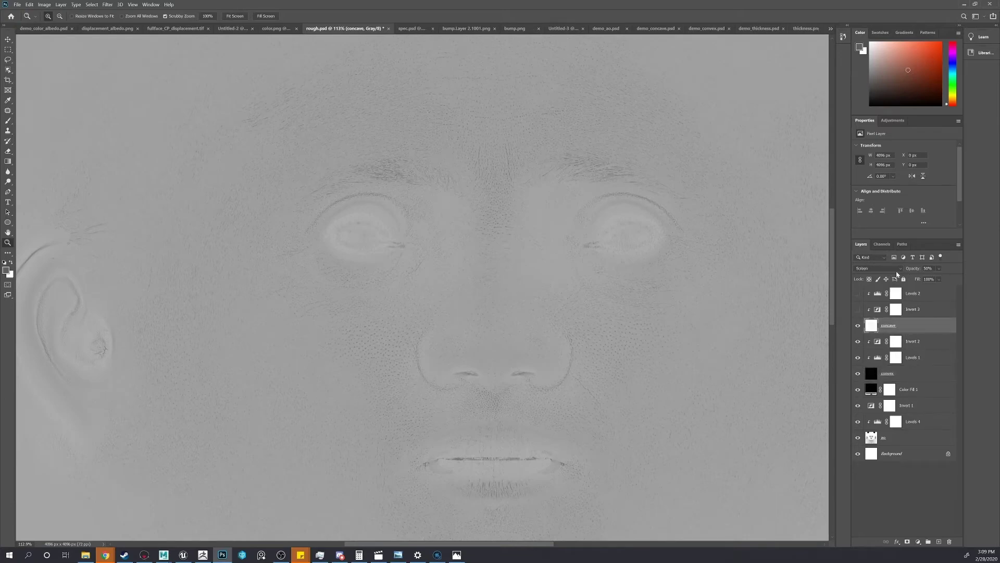
left_click(877, 272)
left_click(878, 280)
left_click(888, 270)
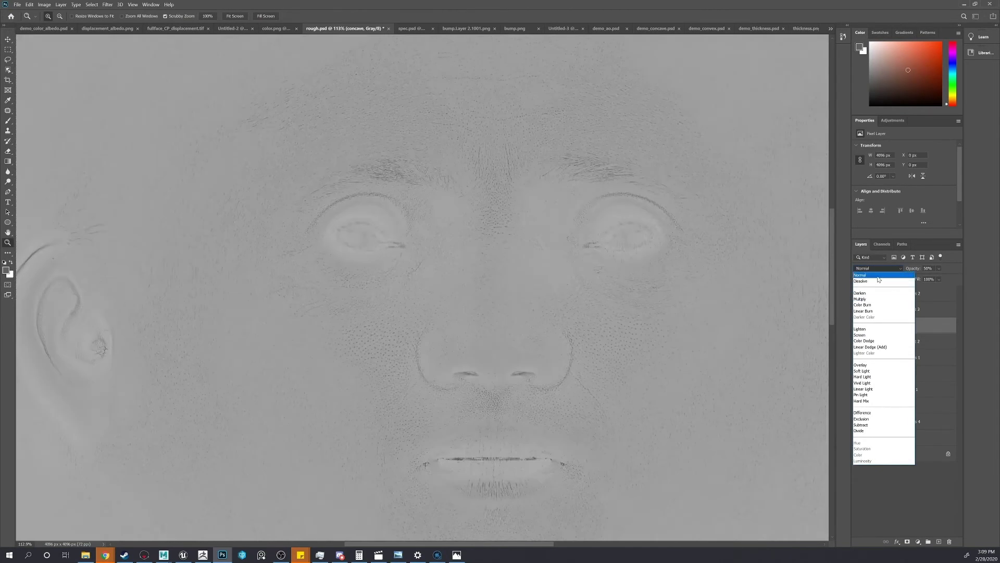
left_click(878, 275)
left_click(886, 268)
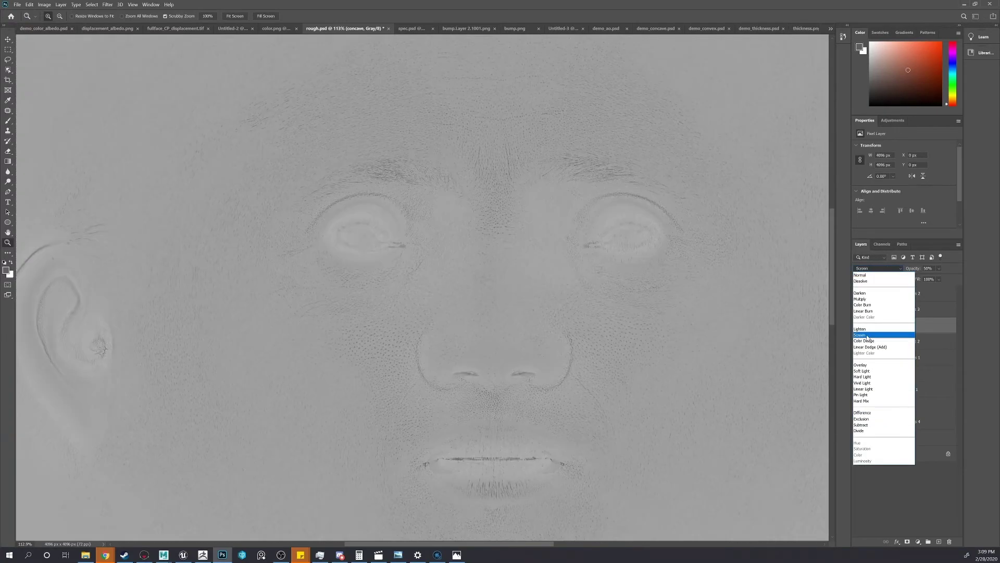
left_click(871, 335)
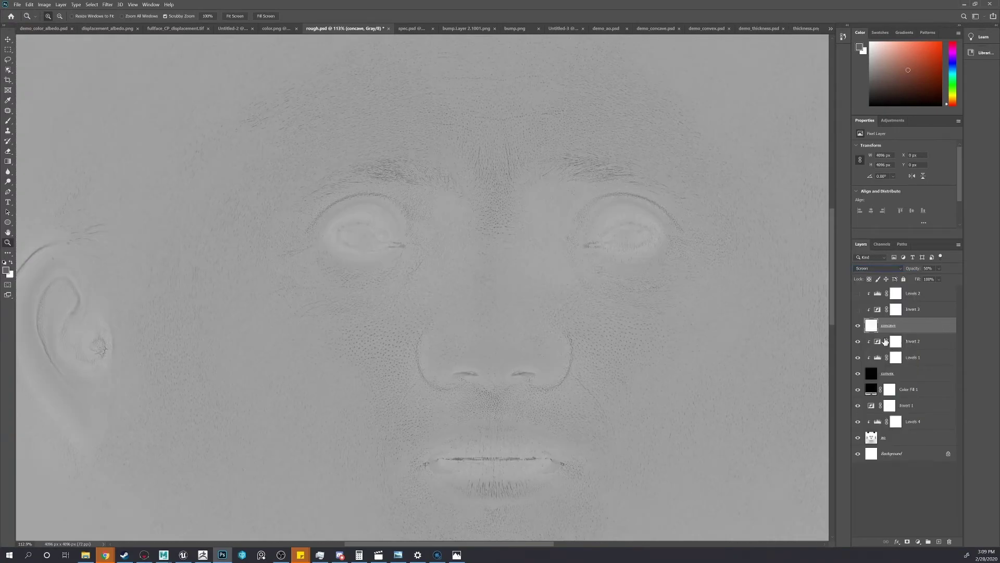
left_click(857, 325)
left_click(857, 325)
- Set the concave layer's Fill to 100% and Opacity to 50%
left_click_drag(959, 279, 953, 278)
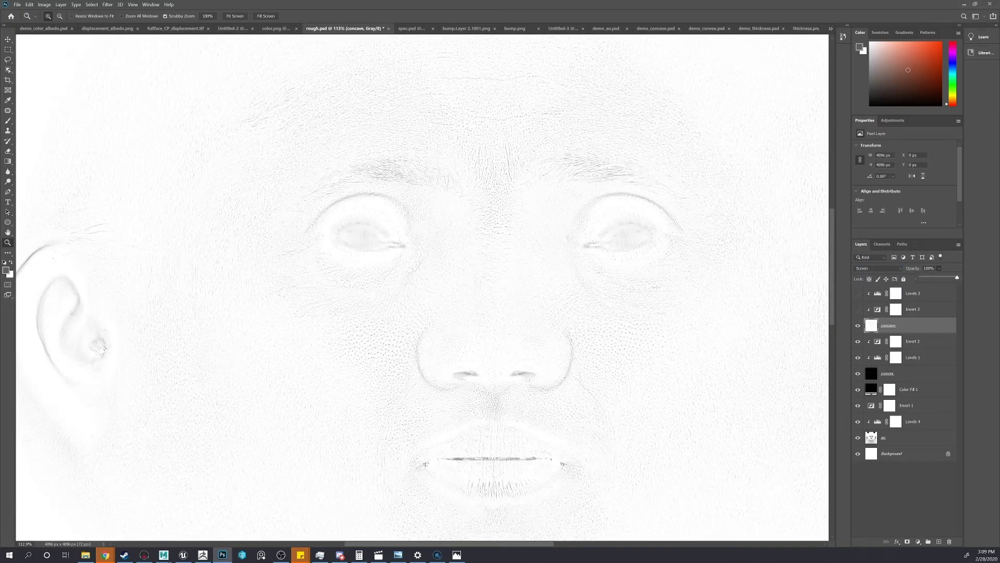
key("Return")
type("50")
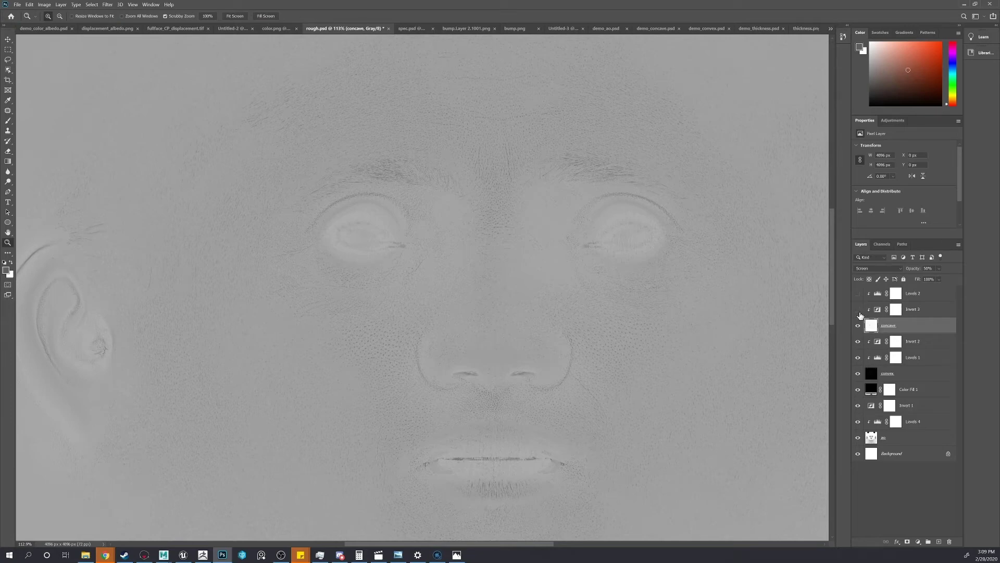
- Turn on the Invert 3 adjustment above the concave layer
left_click(921, 314)
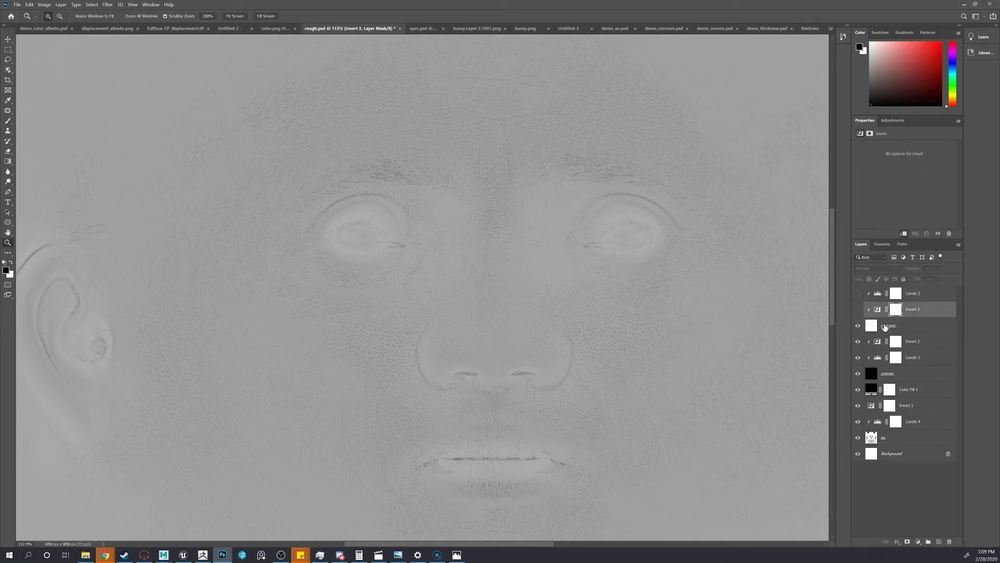
left_click(858, 310)
left_click_drag(656, 324, 662, 325)
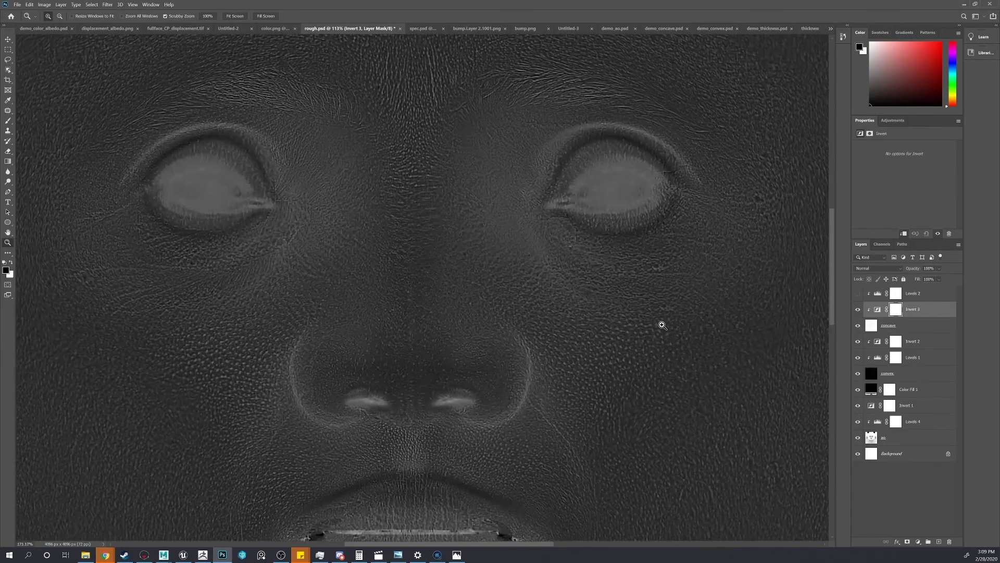
scroll(526, 367, "down", 2)
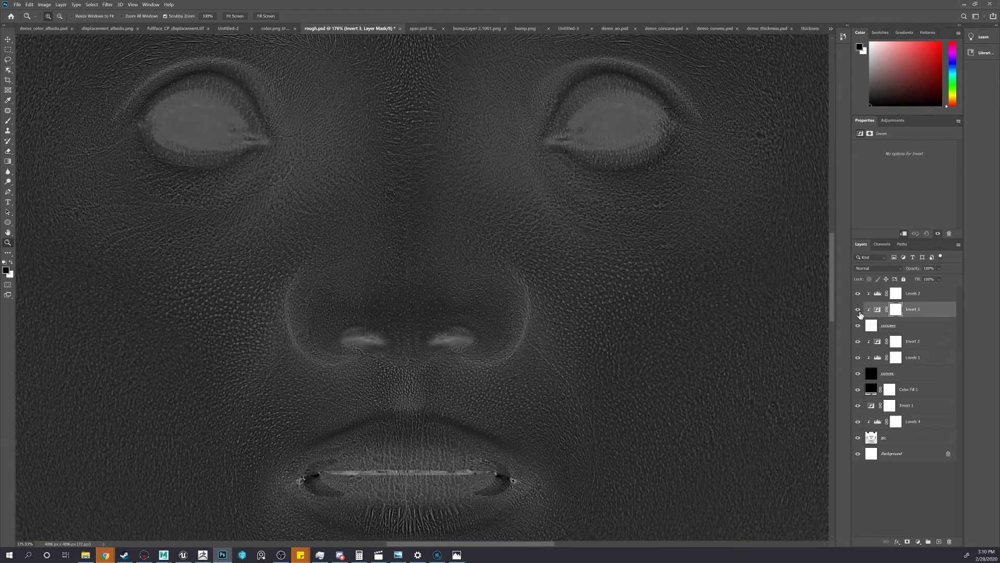
- Switch the concave layer to Normal and recheck Levels 2 and Invert 3, leaving Levels 2 selected
left_click(906, 325)
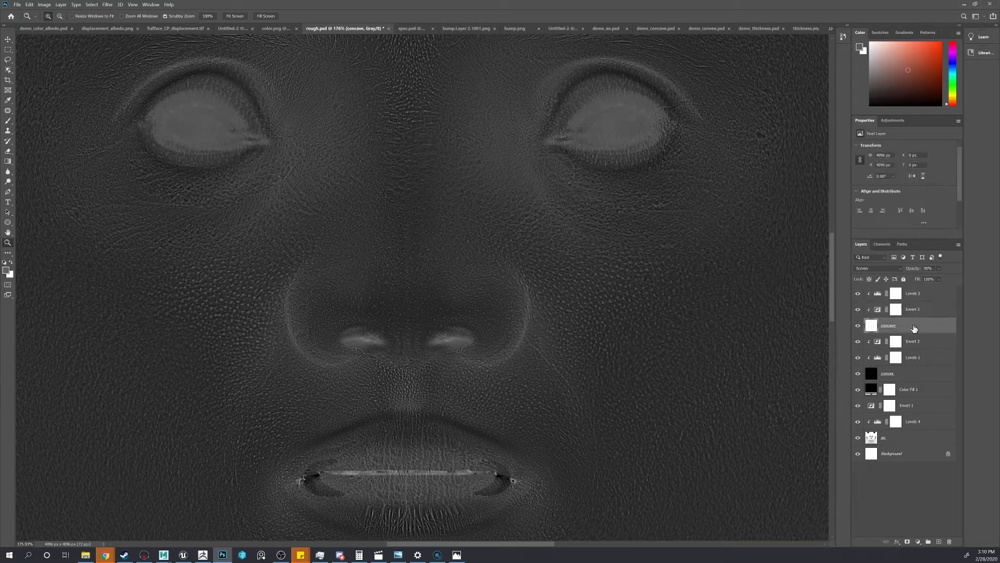
left_click(881, 268)
left_click(878, 273)
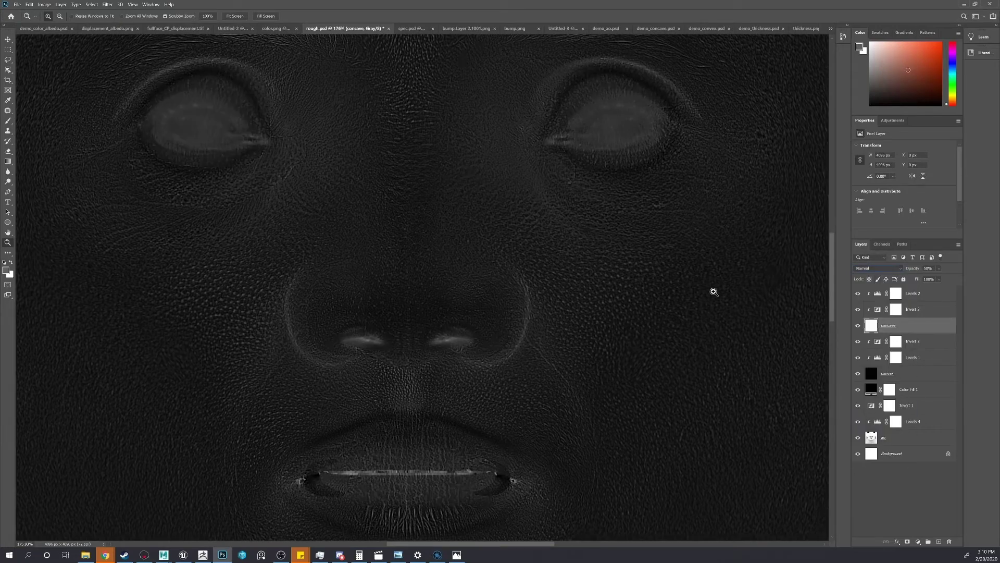
left_click(858, 297)
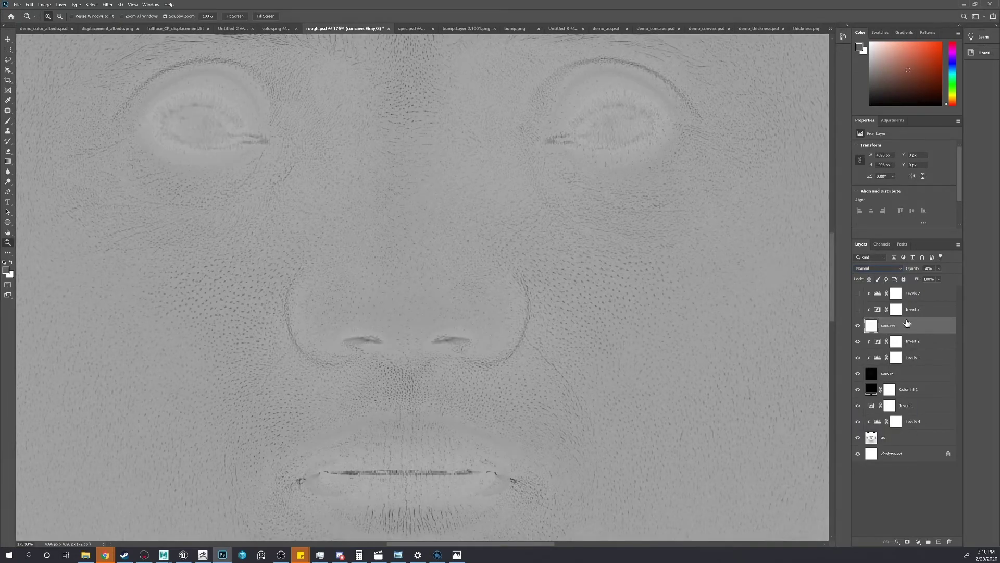
left_click(858, 310)
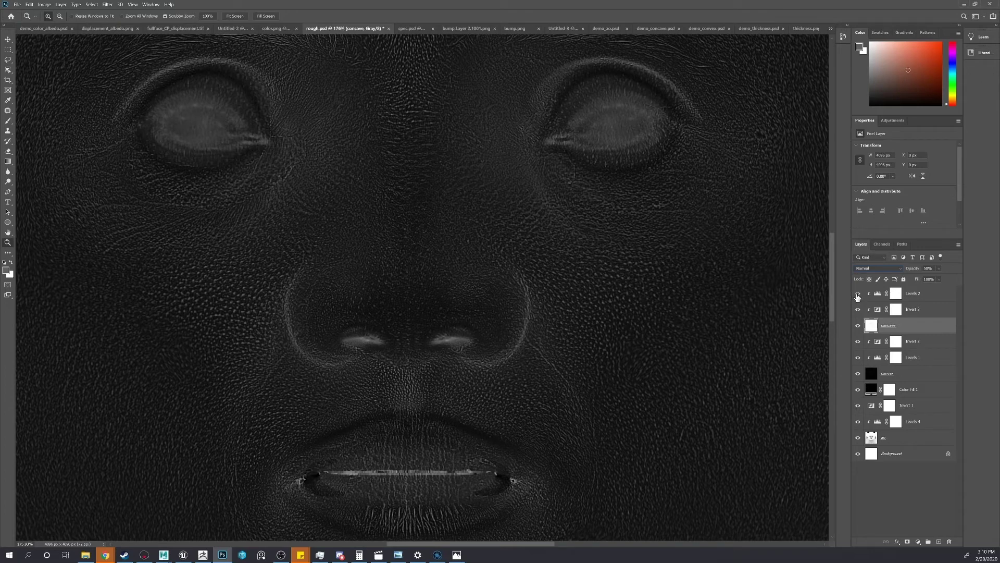
left_click(857, 294)
left_click(927, 296)
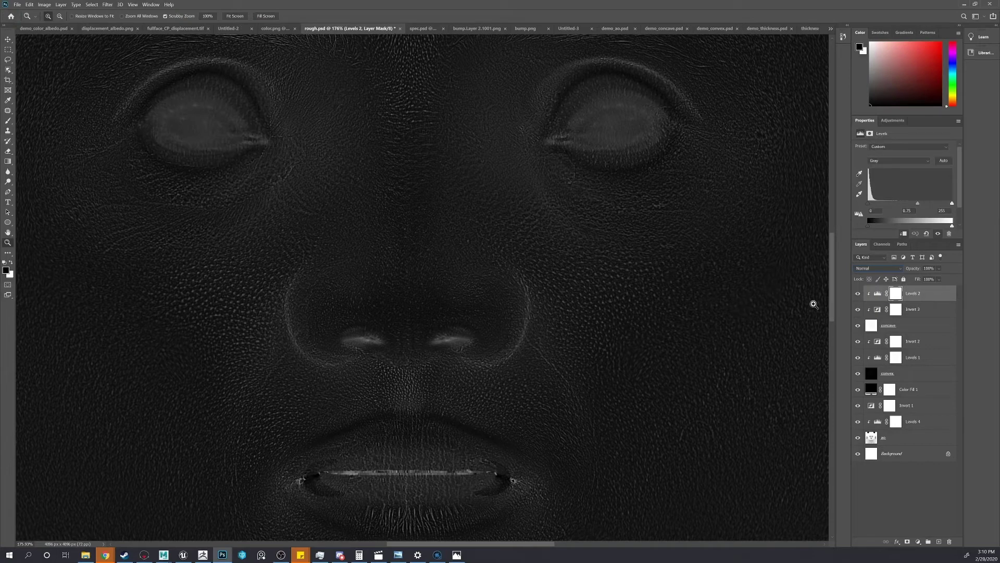
- Set the concave layer back to Screen blending and view the whole face
left_click(875, 295)
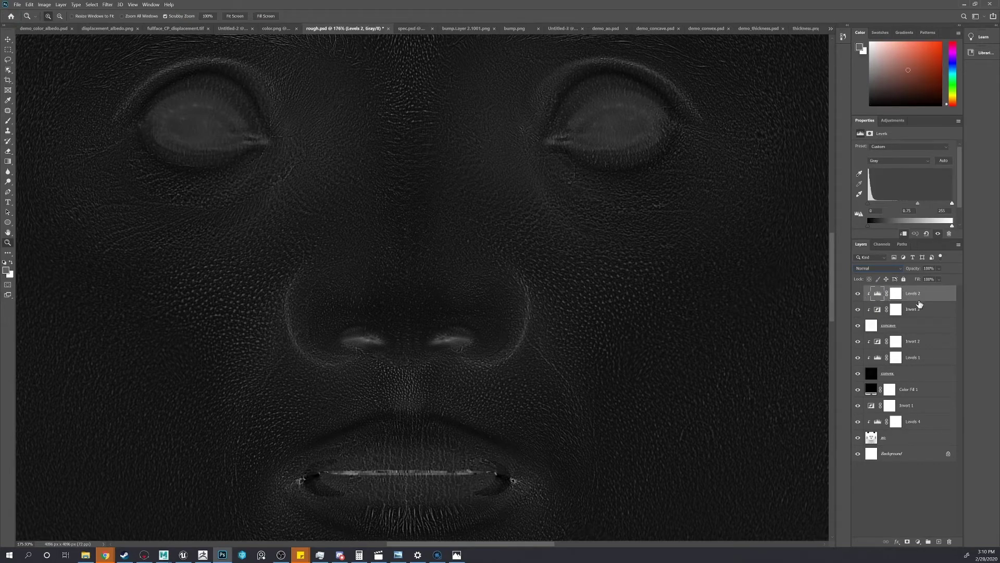
left_click(925, 322)
left_click(899, 272)
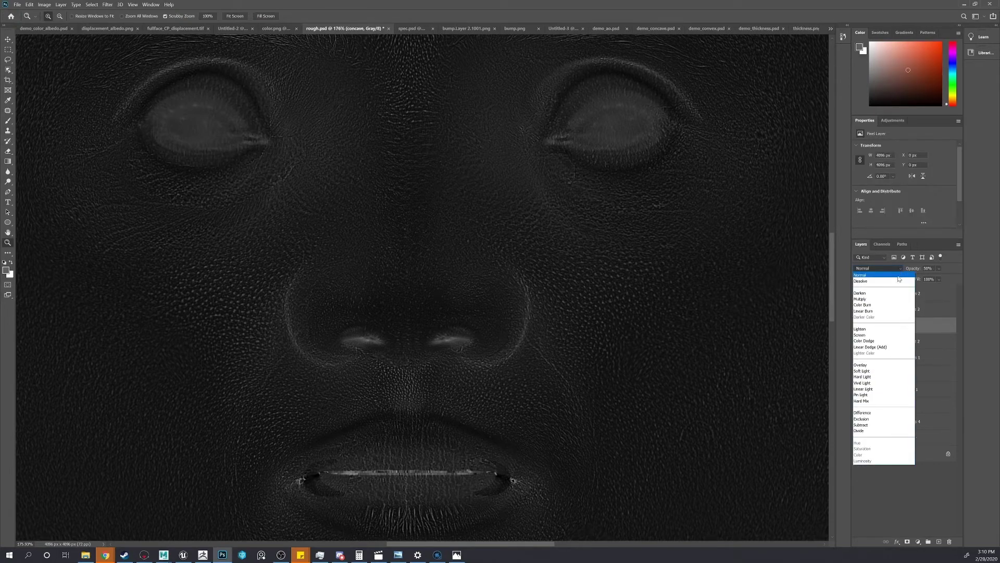
left_click(880, 331)
left_click_drag(702, 332, 674, 332)
left_click_drag(515, 547, 547, 546)
left_click(893, 270)
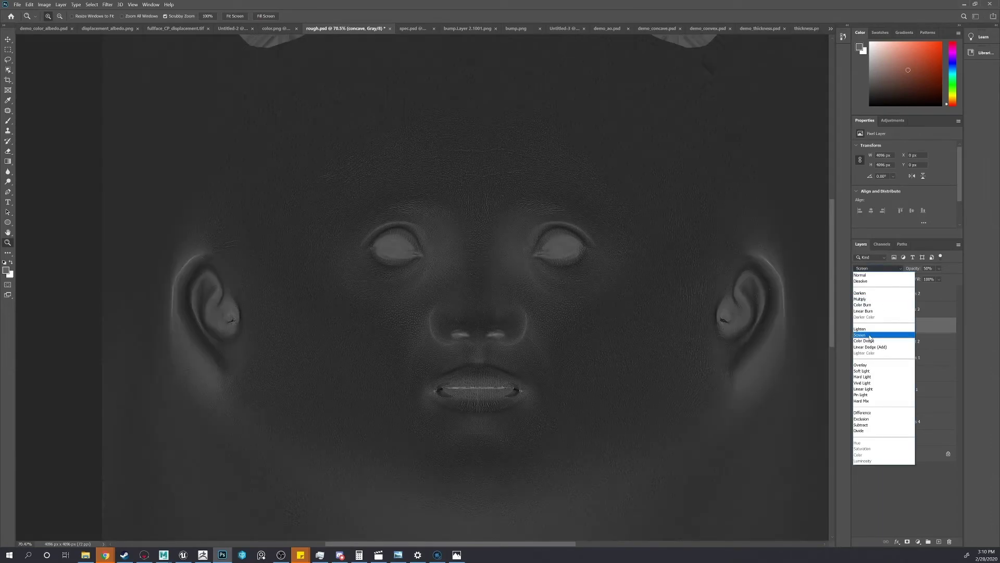
left_click(868, 336)
left_click_drag(544, 305, 550, 306)
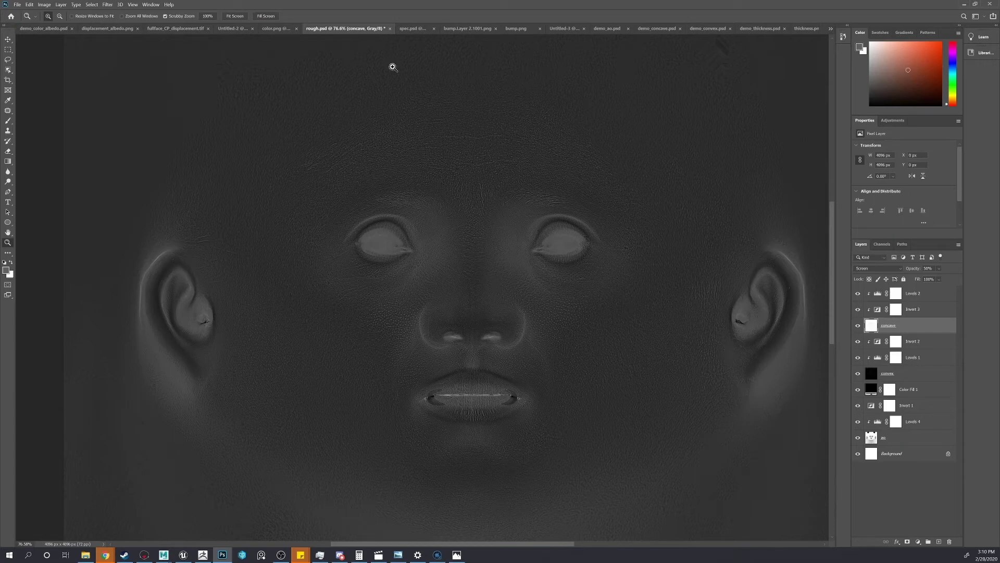
- In spec.psd, hide the Invert 4, Levels 3, ao and Levels 2 layers
left_click(407, 29)
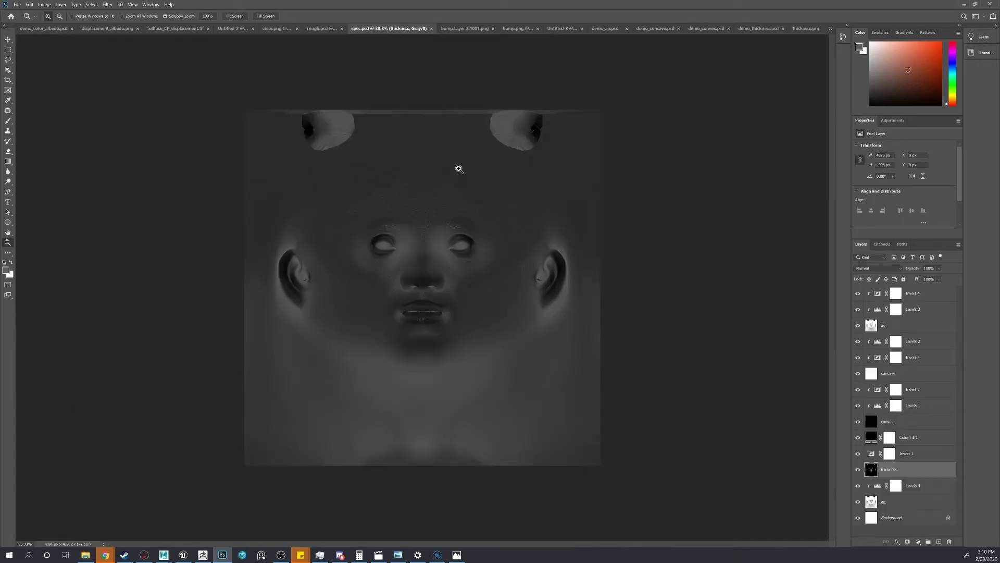
left_click(446, 273)
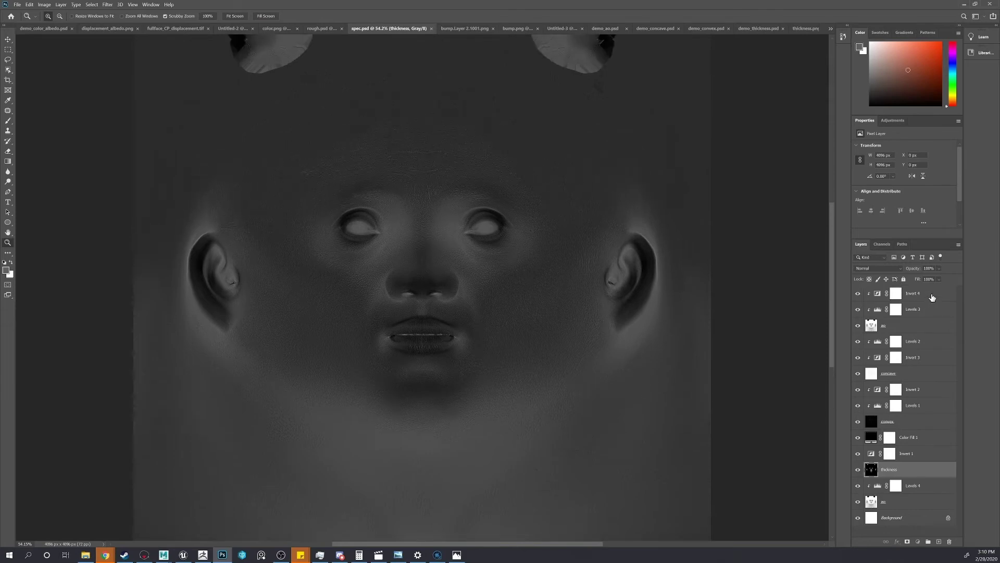
left_click(932, 297)
left_click_drag(857, 294, 864, 491)
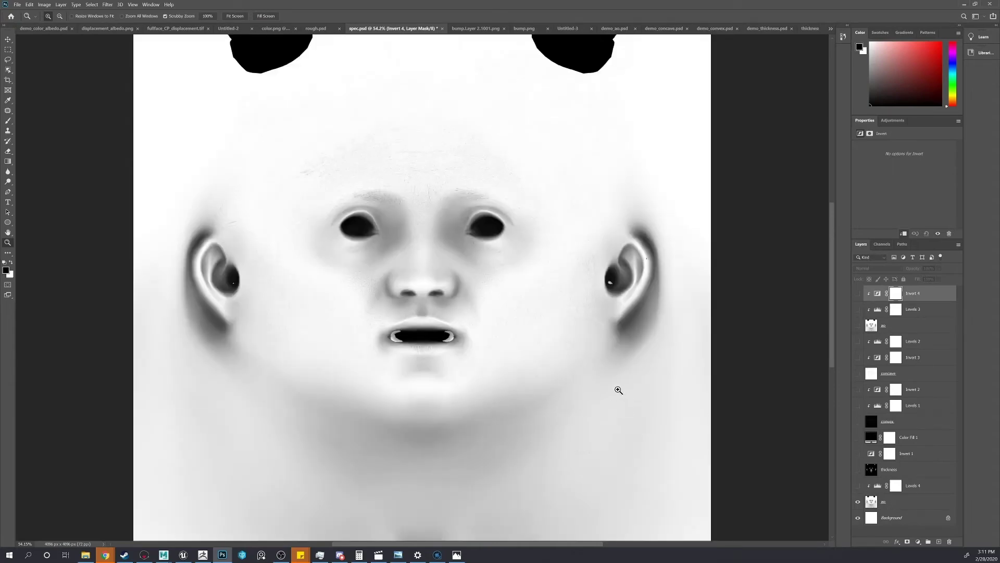
left_click_drag(432, 292, 455, 291)
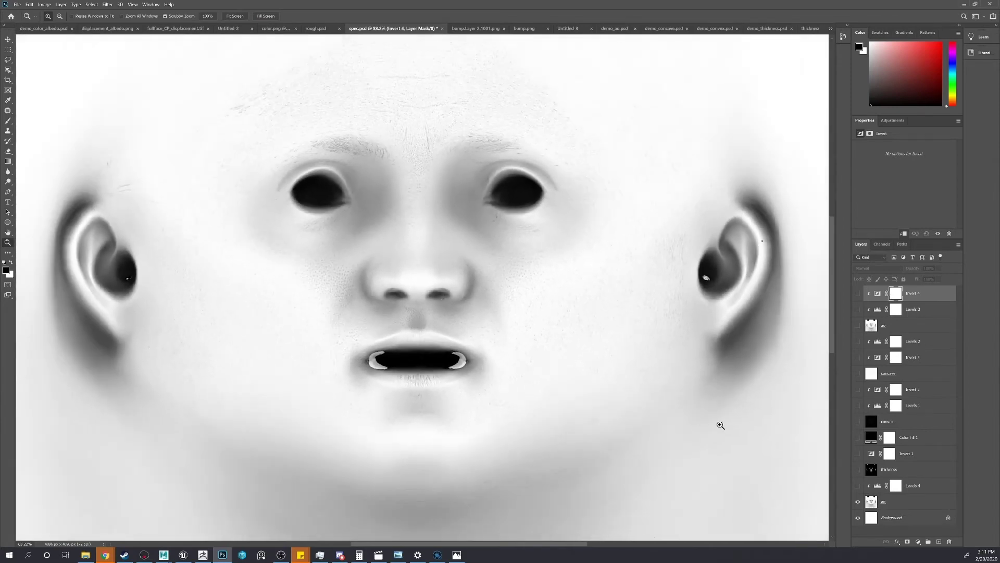
- Show the thickness bake with Invert 1, then delete the lower ao and Levels 4
left_click(858, 487)
left_click(921, 488)
left_click(922, 474)
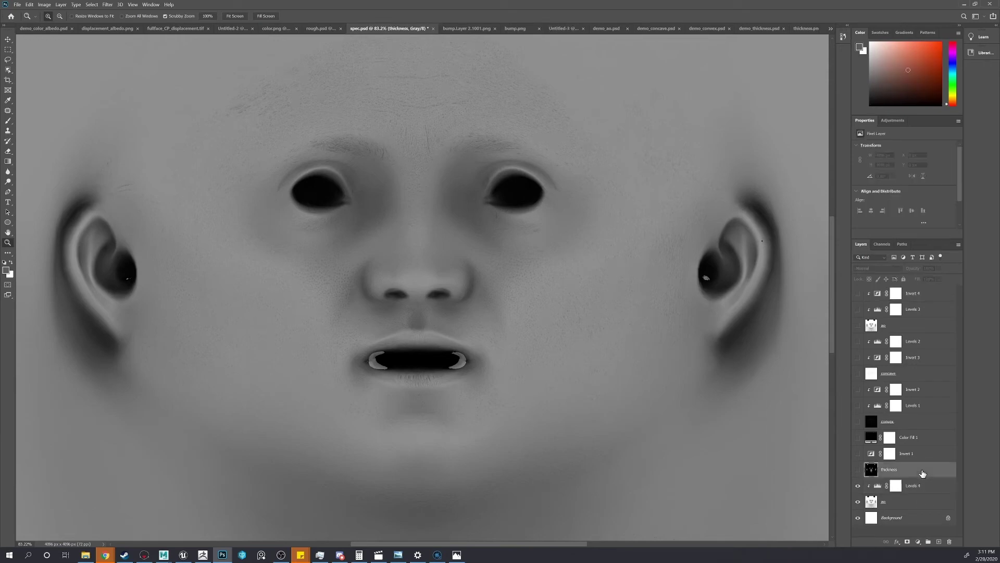
left_click(858, 469)
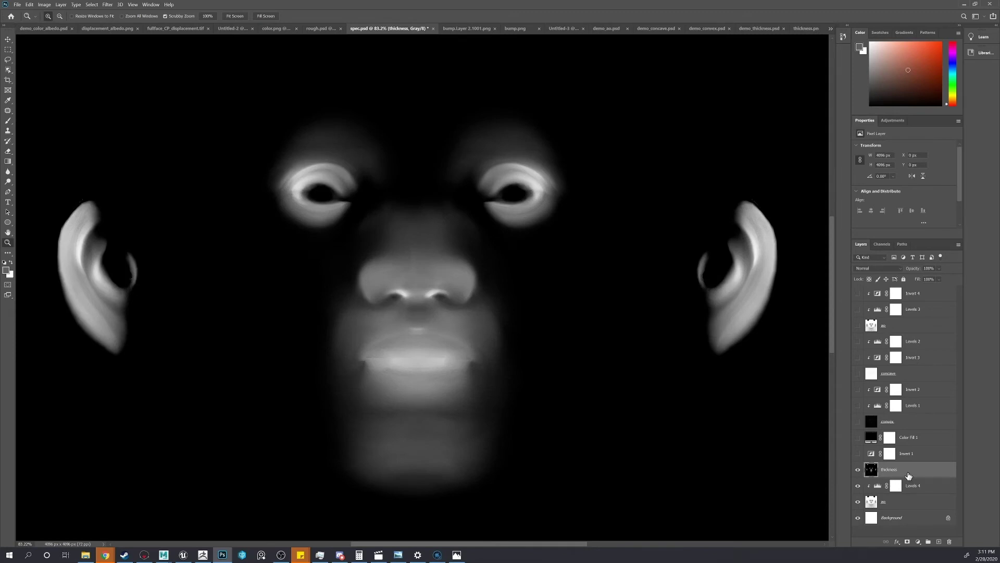
left_click(857, 454)
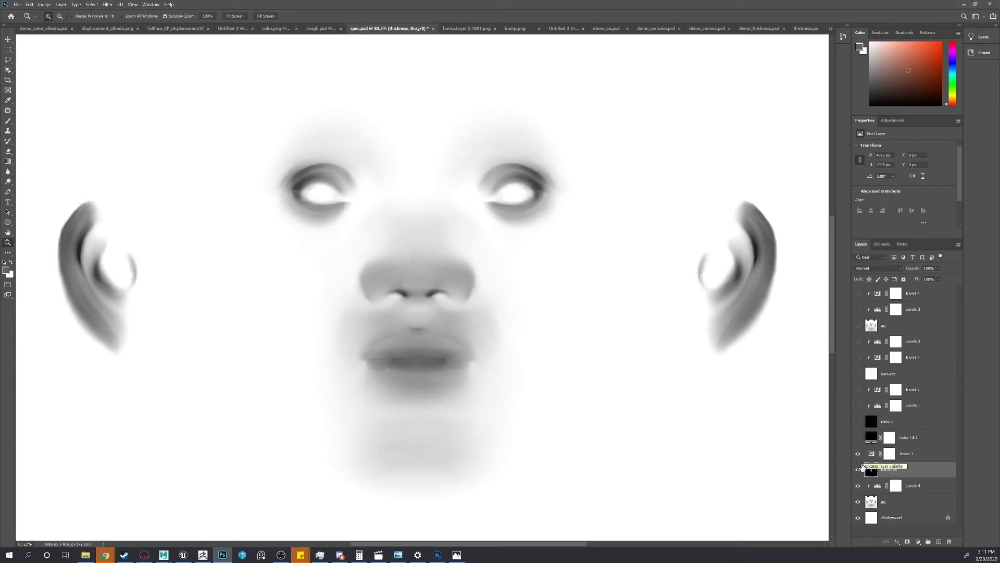
left_click(921, 501)
left_click(923, 491, "shift")
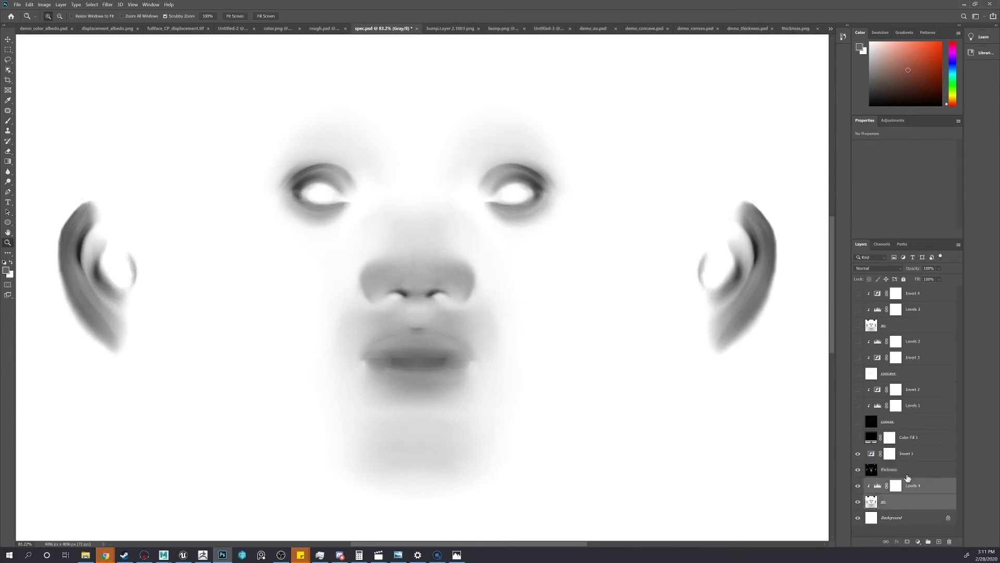
key("Delete")
left_click(880, 471)
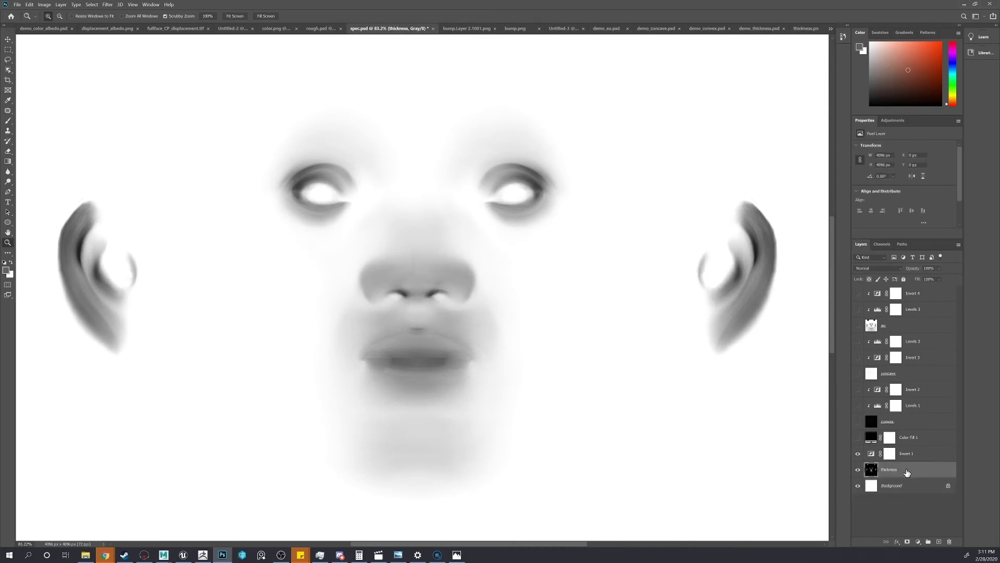
left_click(858, 453)
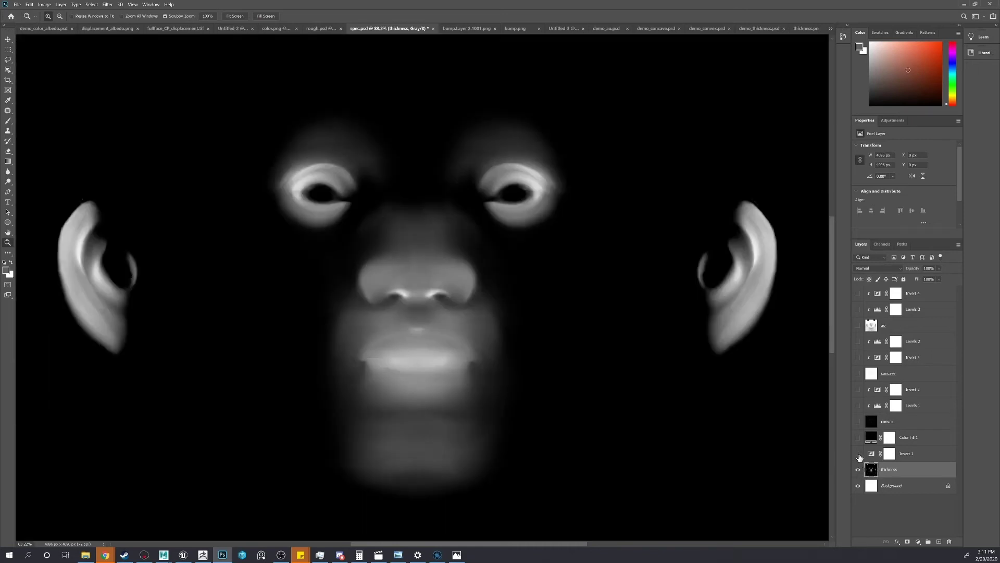
mouse_move(596, 381)
left_mouse_down()
mouse_move(576, 380)
mouse_move(589, 382)
left_mouse_up()
scroll(576, 401, "down", 3)
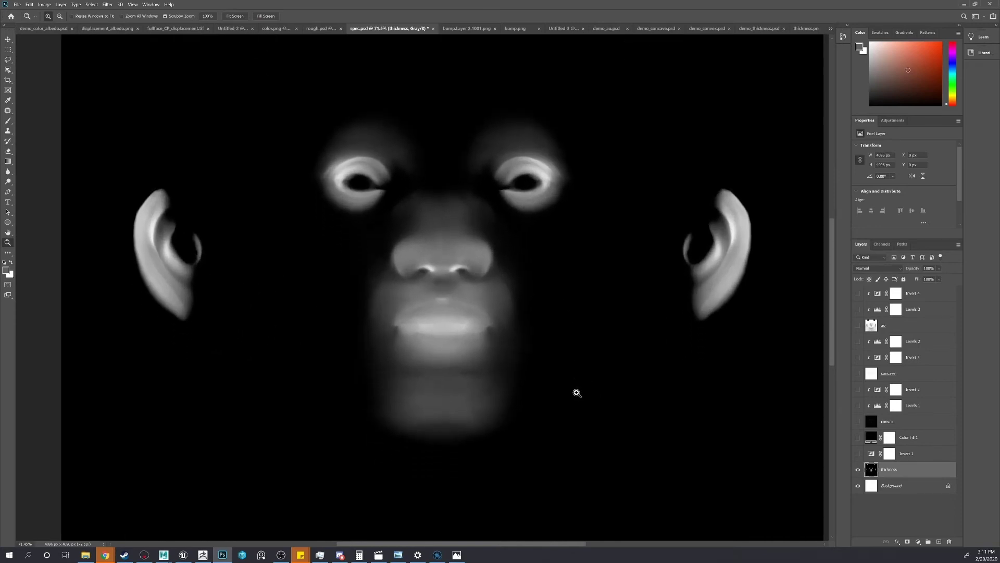
left_click(858, 453)
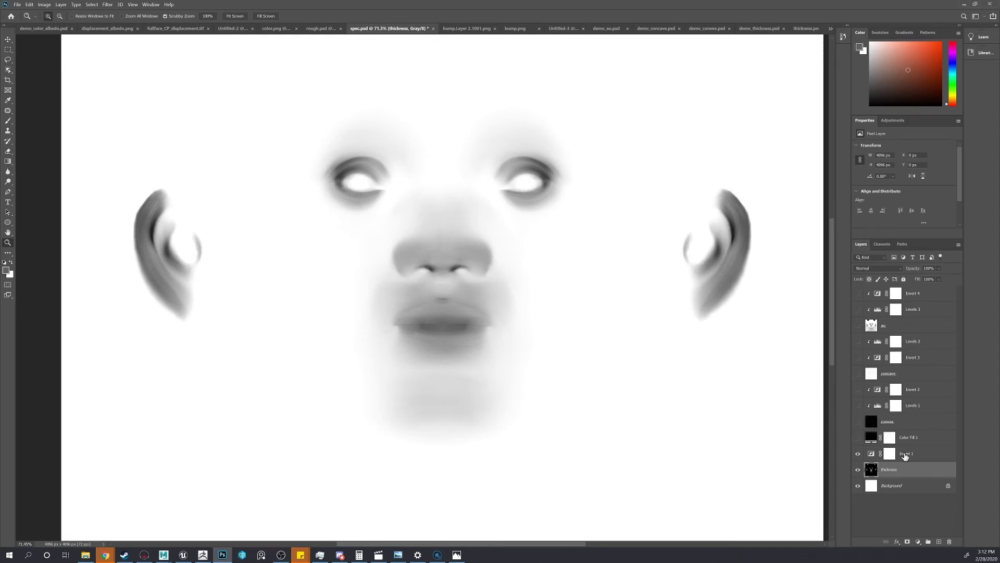
- Compare the thickness map with and without Invert 1, then show the Multiply 75% Color Fill 1
left_click(873, 455)
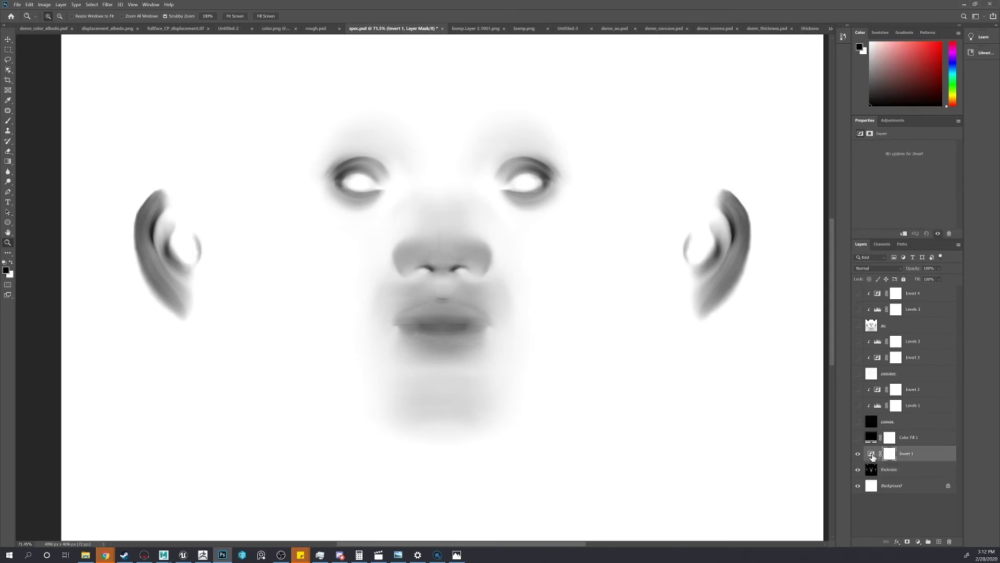
left_click(858, 454)
left_click(858, 454)
left_click(858, 437)
scroll(667, 371, "up", 2)
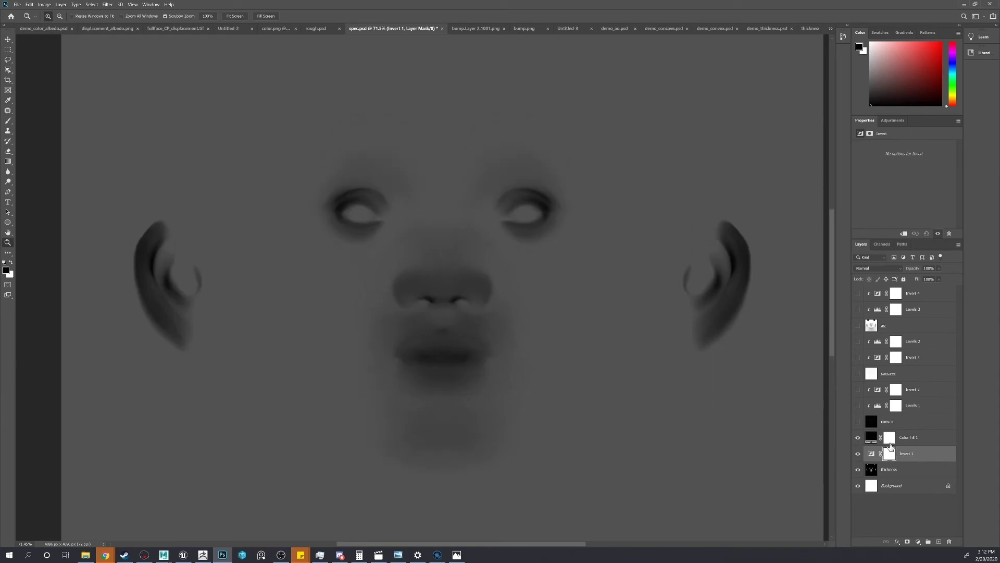
left_click(872, 439)
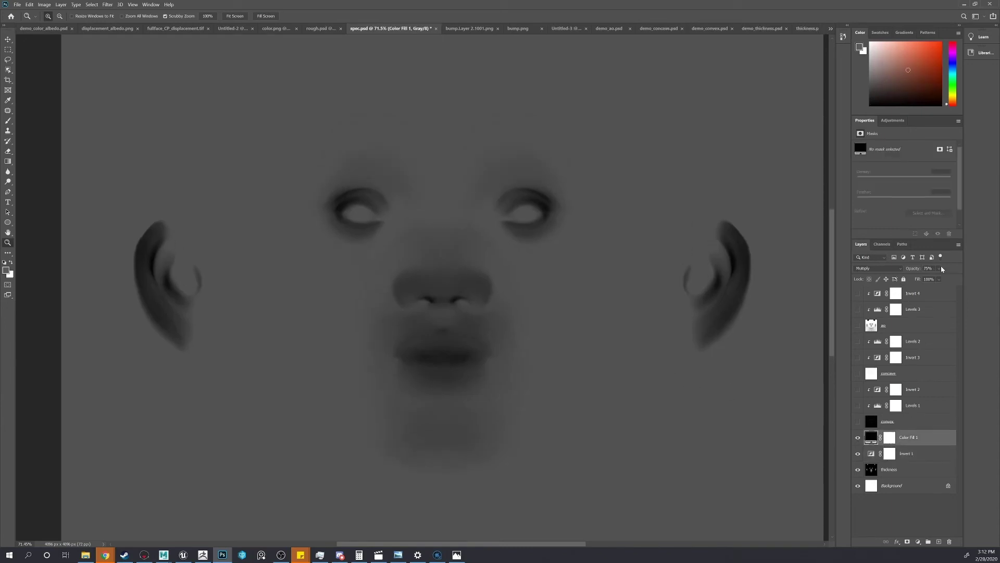
left_click(904, 423)
left_click(917, 437)
left_click(914, 426)
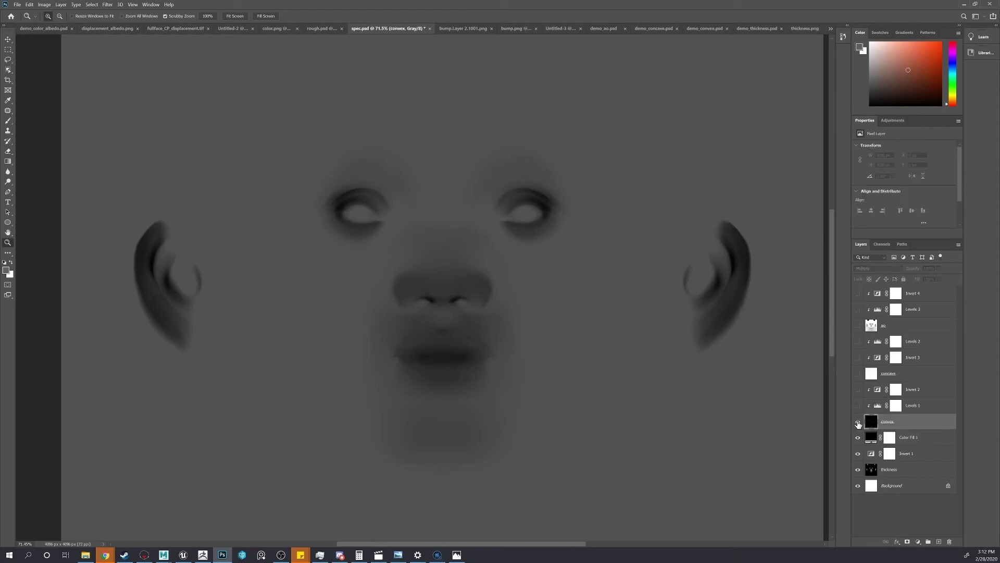
- Show the convex bake with its Levels 1 adjustment
left_click(858, 422)
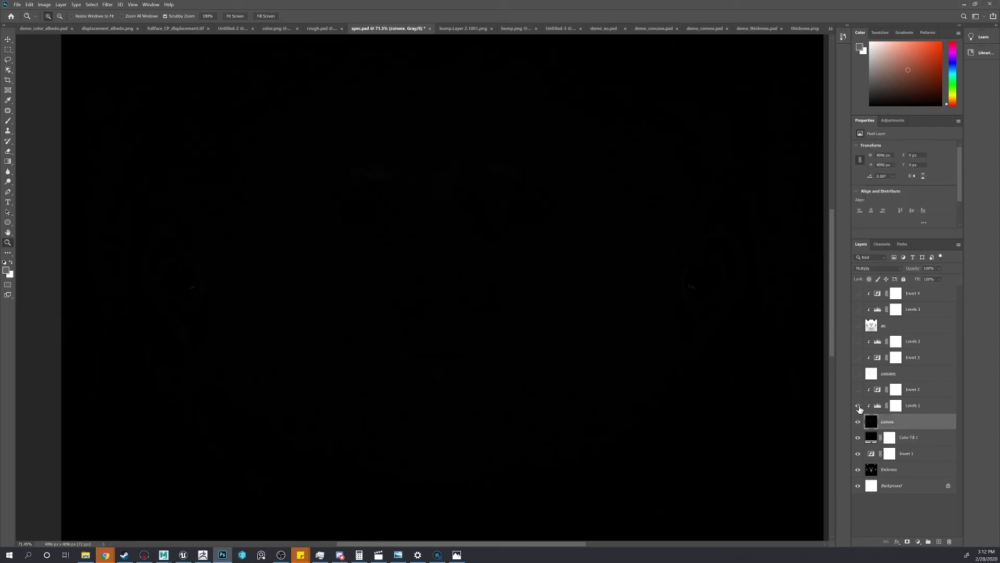
left_click(858, 405)
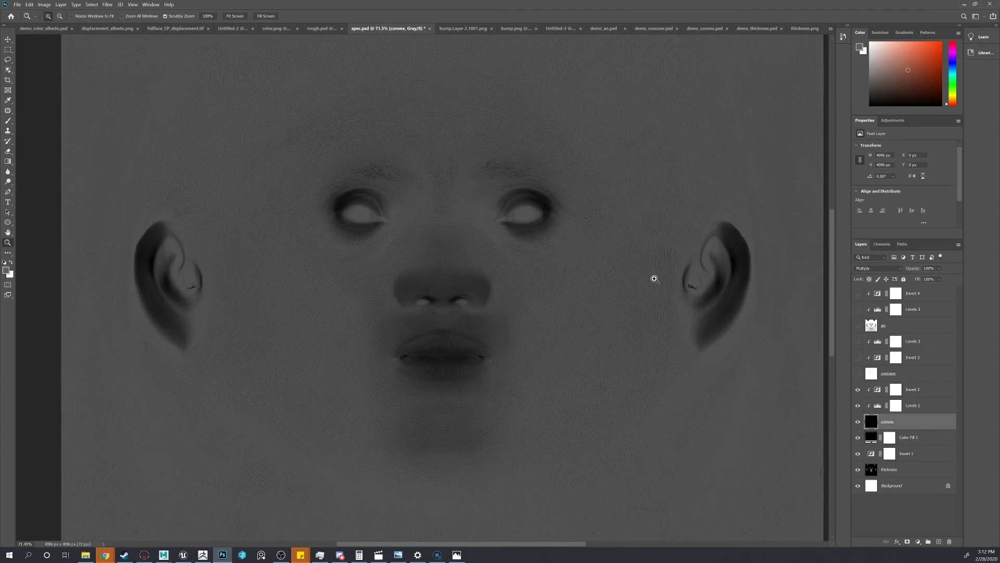
left_click_drag(453, 273, 464, 278)
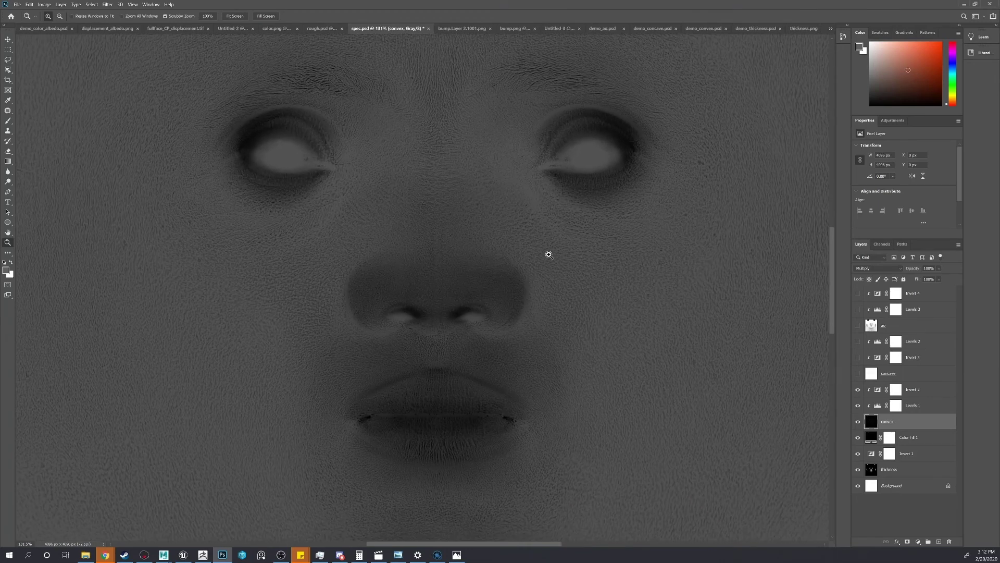
left_click_drag(584, 276, 572, 274)
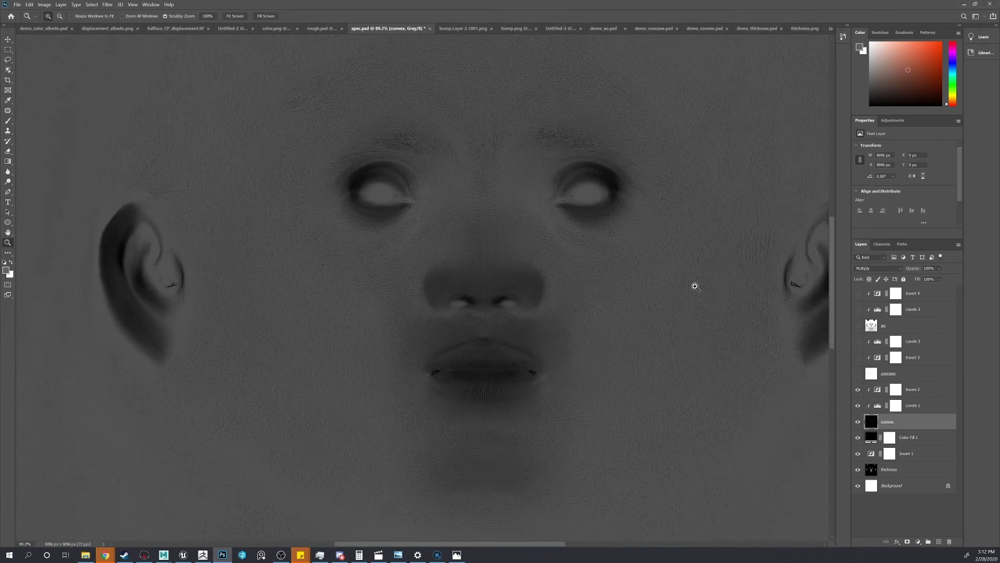
- Show the concave bake with Invert 3 and compare against the thickness layer hidden
left_click(858, 374)
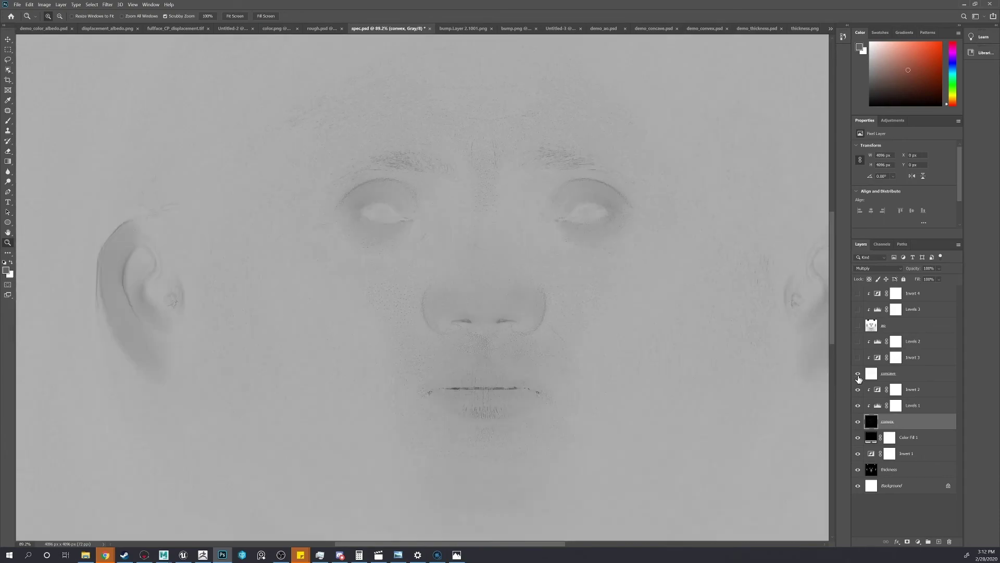
left_click(873, 377)
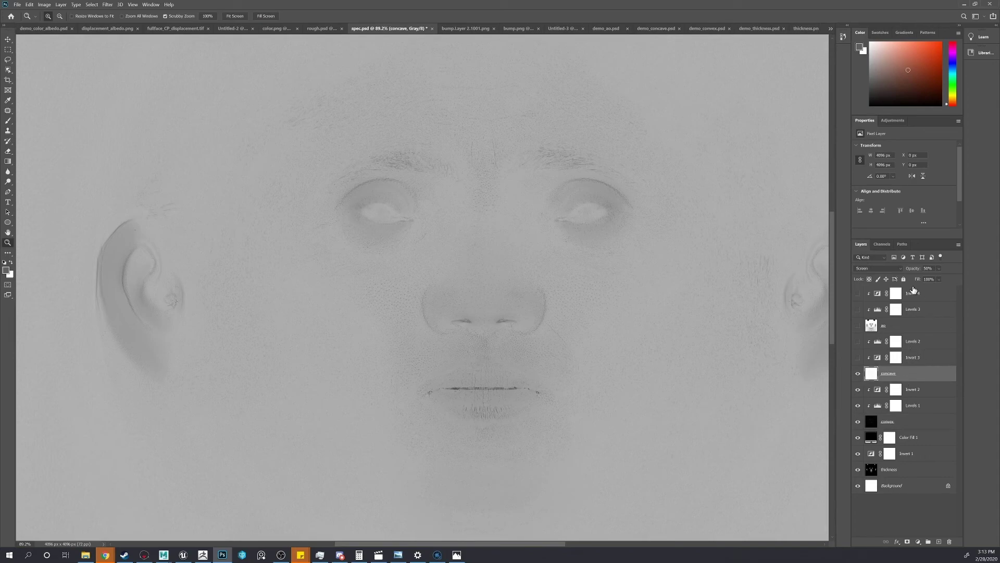
left_click(858, 358)
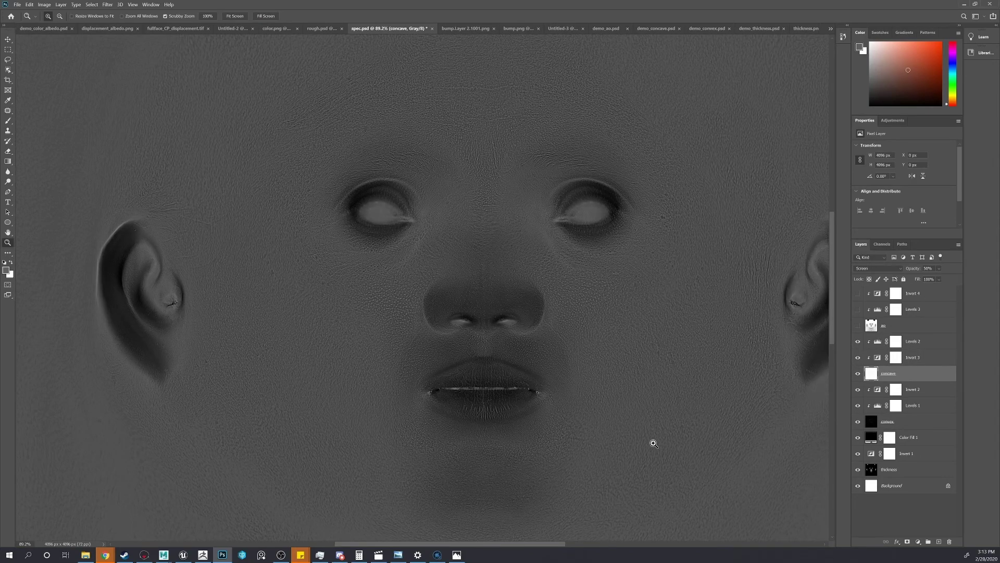
left_click_drag(546, 545, 554, 545)
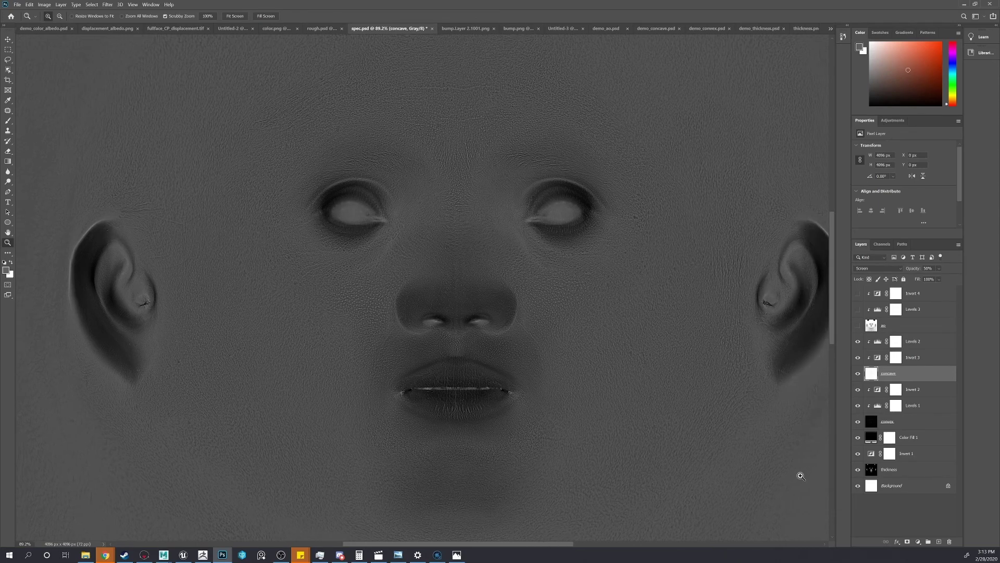
left_click(858, 471)
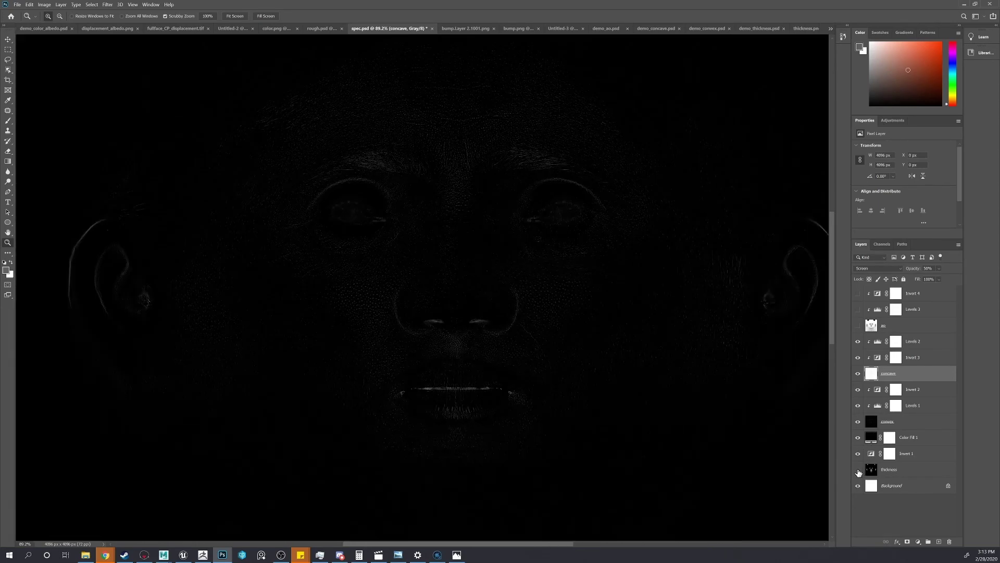
left_click(857, 470)
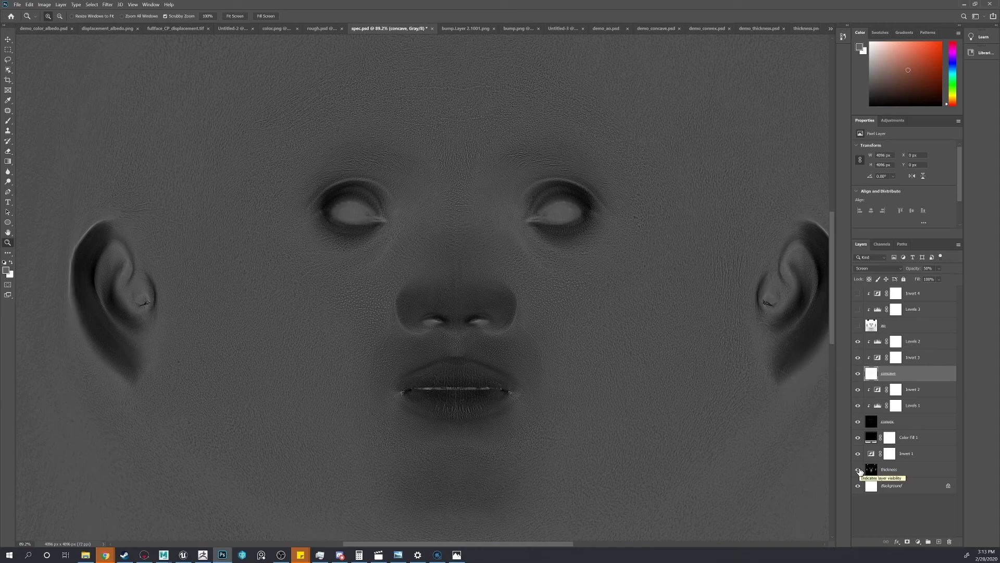
left_click(936, 344)
- Show the ao bake layer over the face, toggling it once to compare
left_click(920, 329)
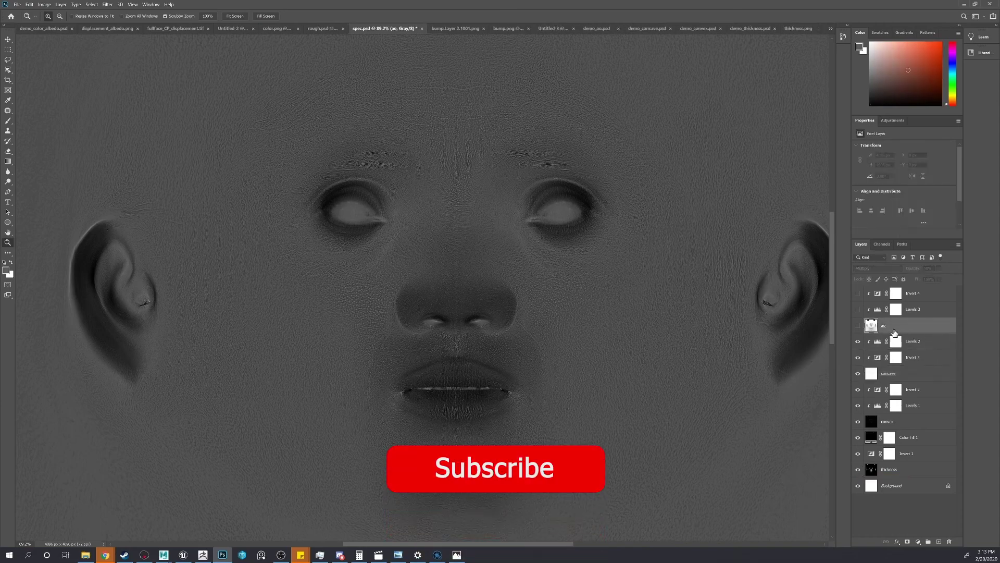
left_click(858, 326)
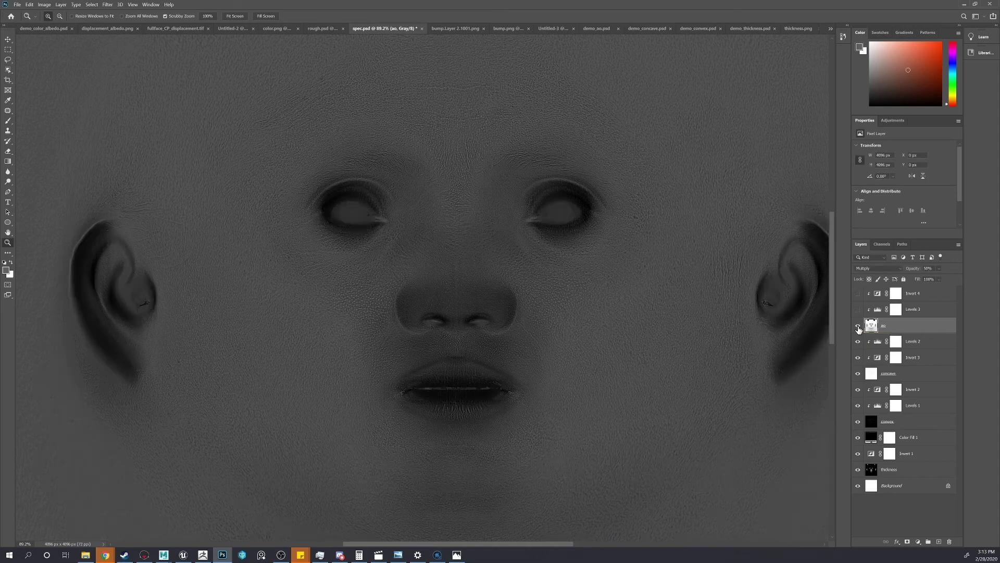
left_click(858, 326)
left_click(858, 326)
- Turn on Levels 3 (114, 0.58) and Invert 4 to darken the skin
left_click(913, 310)
left_click(858, 310)
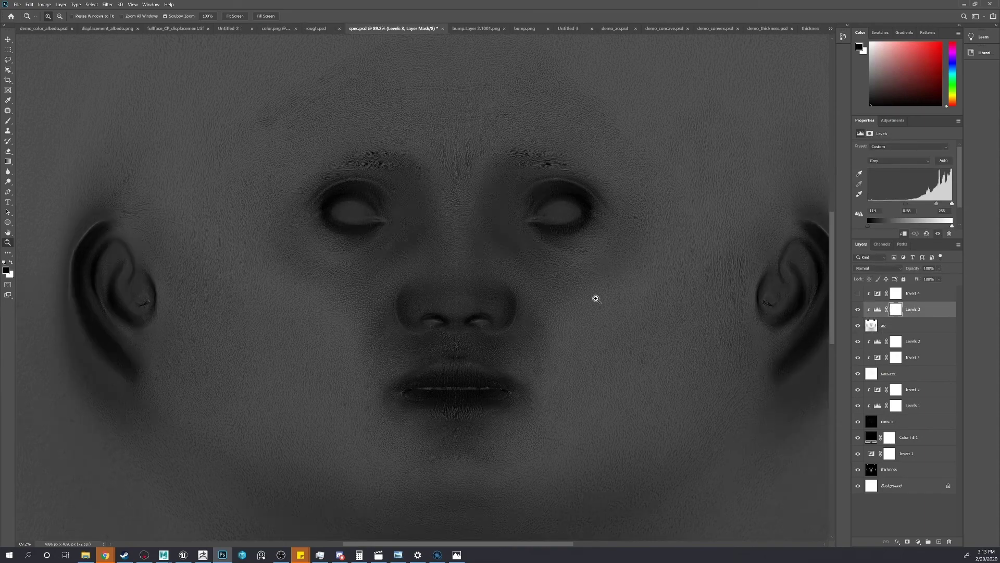
left_click(857, 309)
left_click(858, 294)
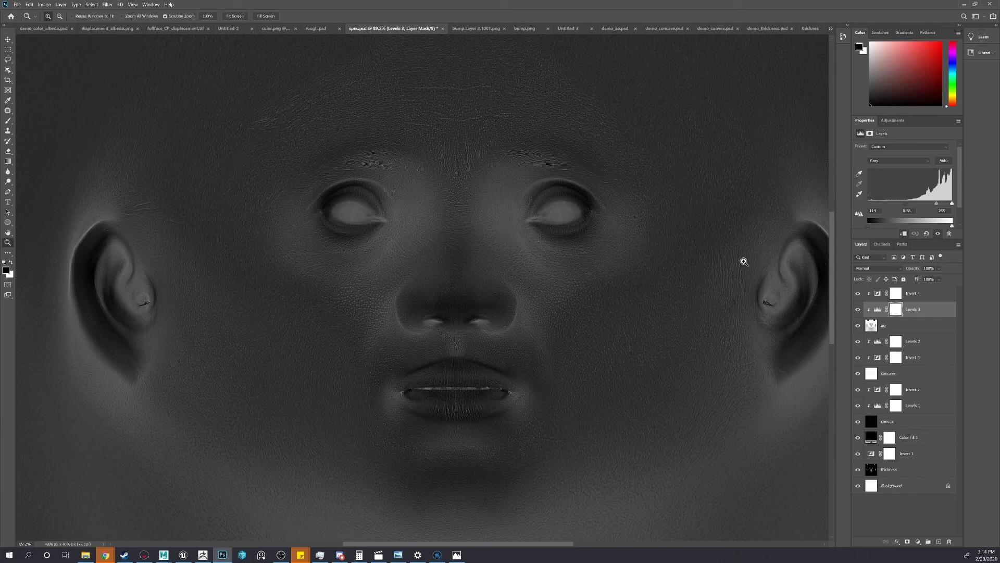
scroll(426, 122, "up", 2)
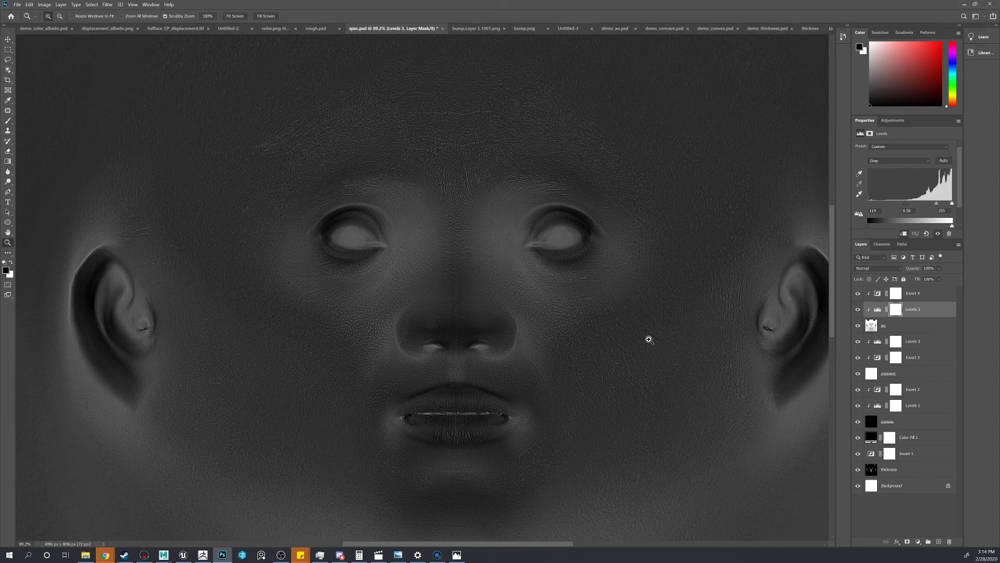
scroll(630, 416, "down", 1)
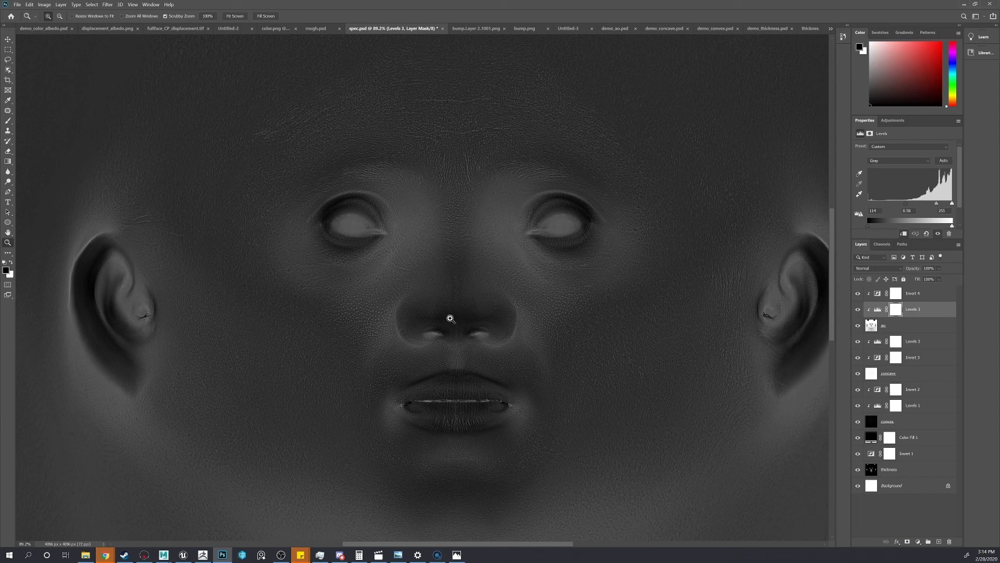
scroll(546, 329, "down", 1)
scroll(545, 330, "up", 2)
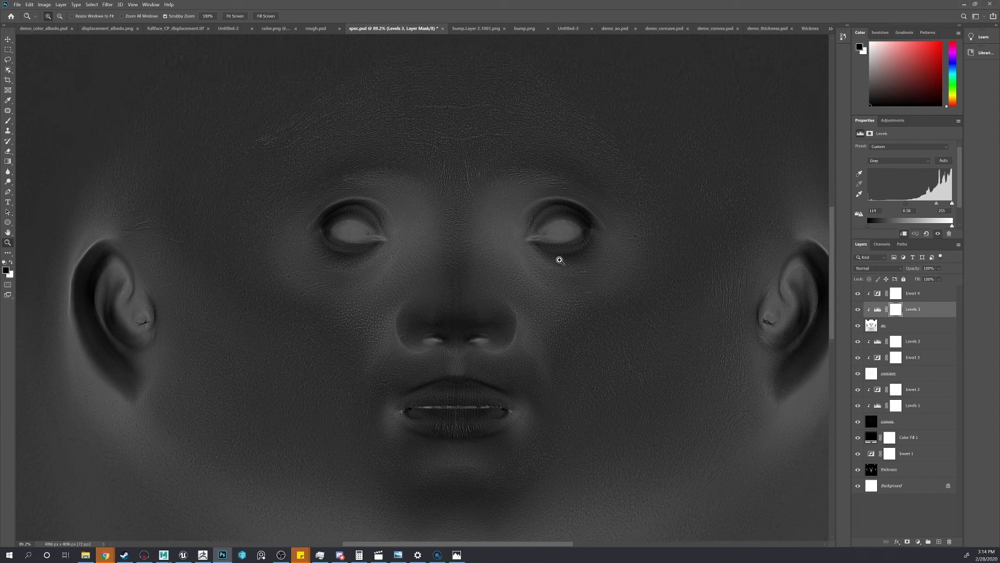
- Go via rough.psd to the thickness.png bake with bright ears, eyes, nose and lips
left_click(314, 29)
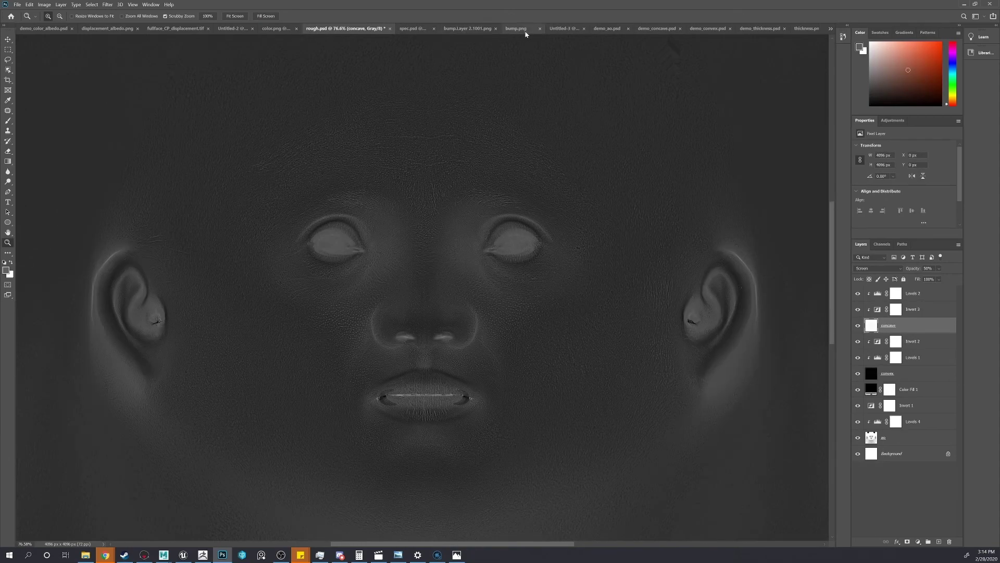
left_click(806, 29)
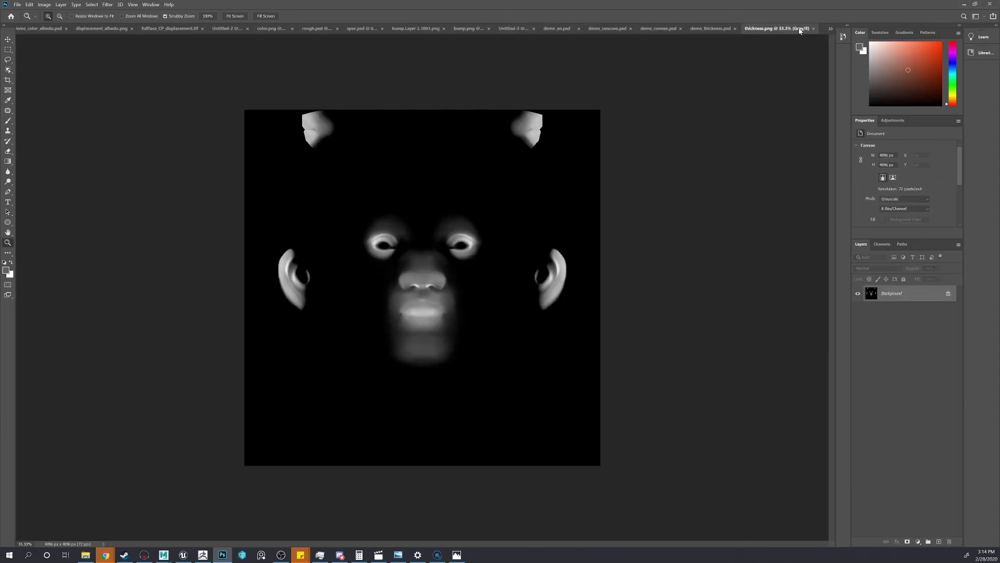